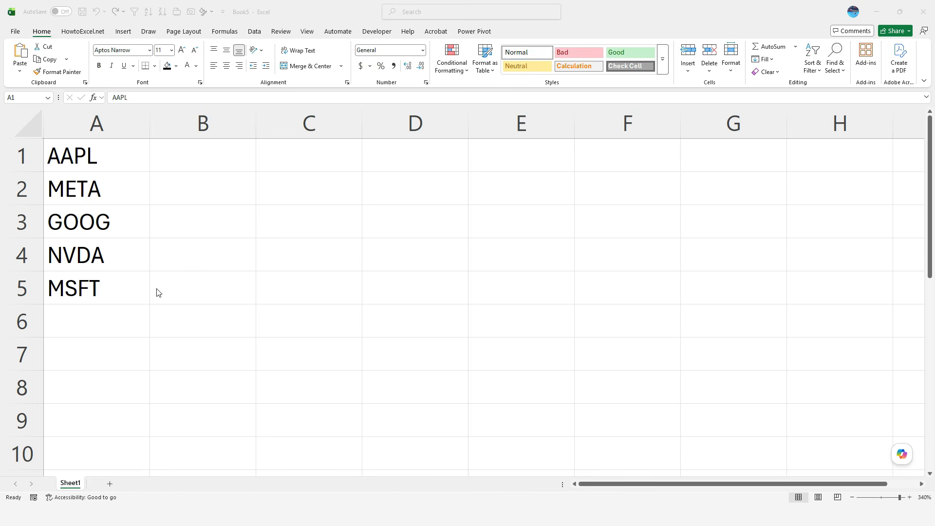
# Try retrieving the past week's AAPL prices in cell B1 with =STOCKHISTORY(A1,TODAY()-7,TODAY()), and undo the entry
pyautogui.click(184, 159)
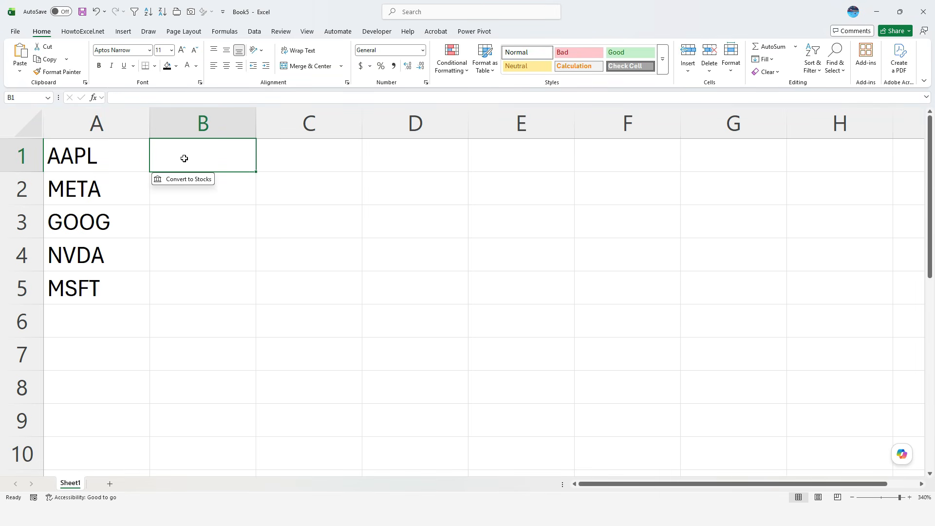
pyautogui.write('=sto')
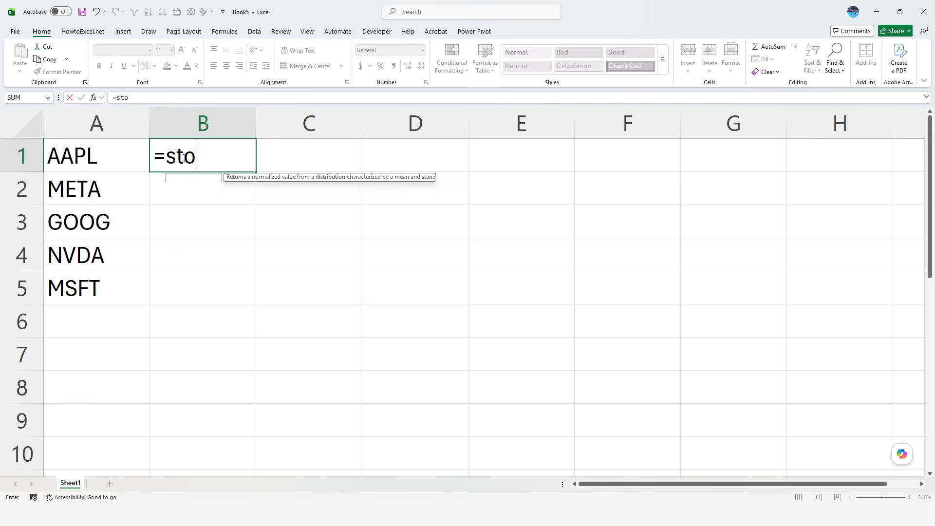
pyautogui.write('ck')
pyautogui.press('Tab')
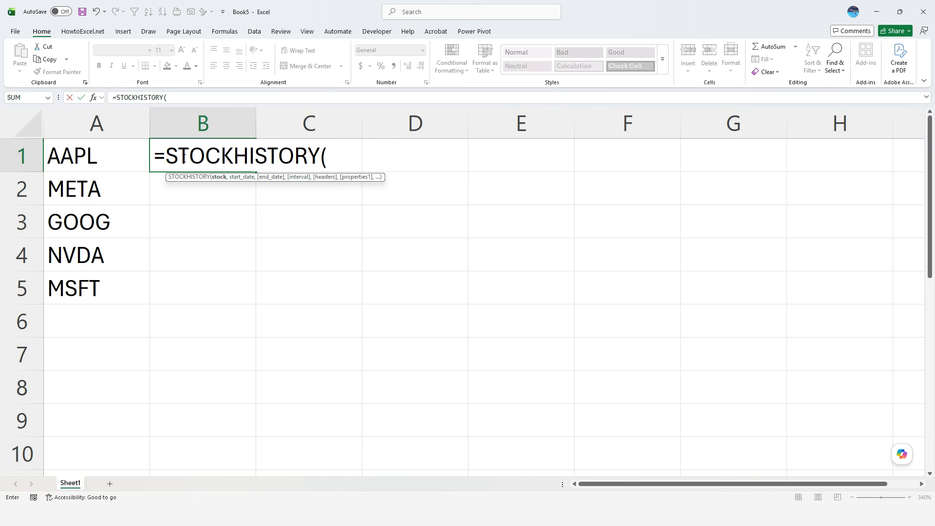
pyautogui.click(89, 164)
pyautogui.write(',')
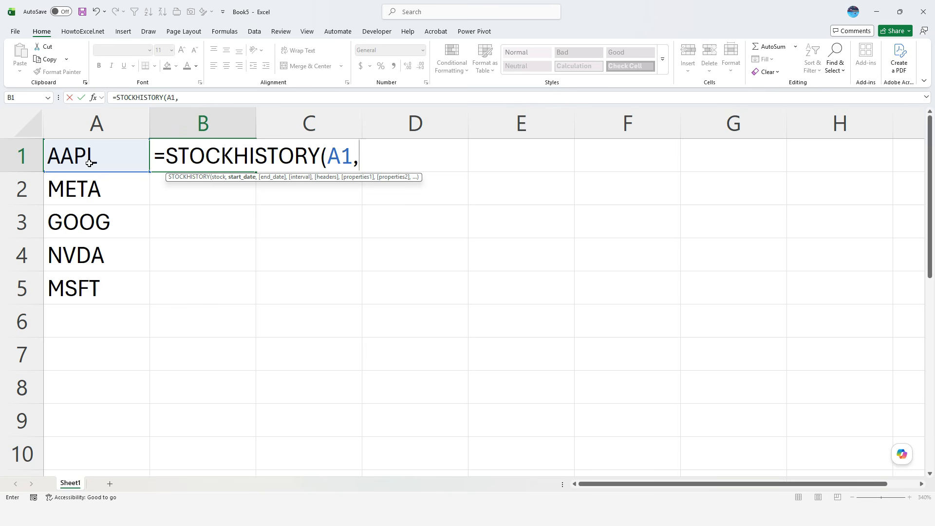
pyautogui.write('today')
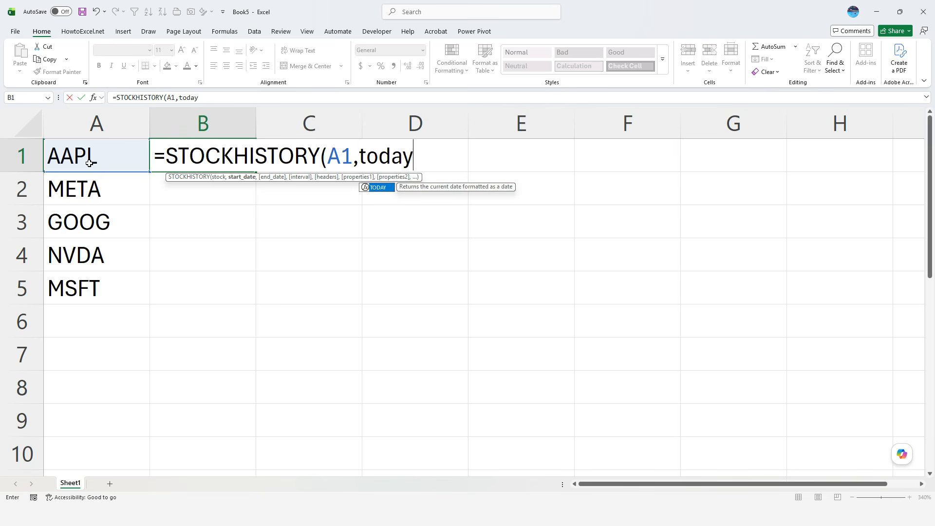
pyautogui.write('()-7')
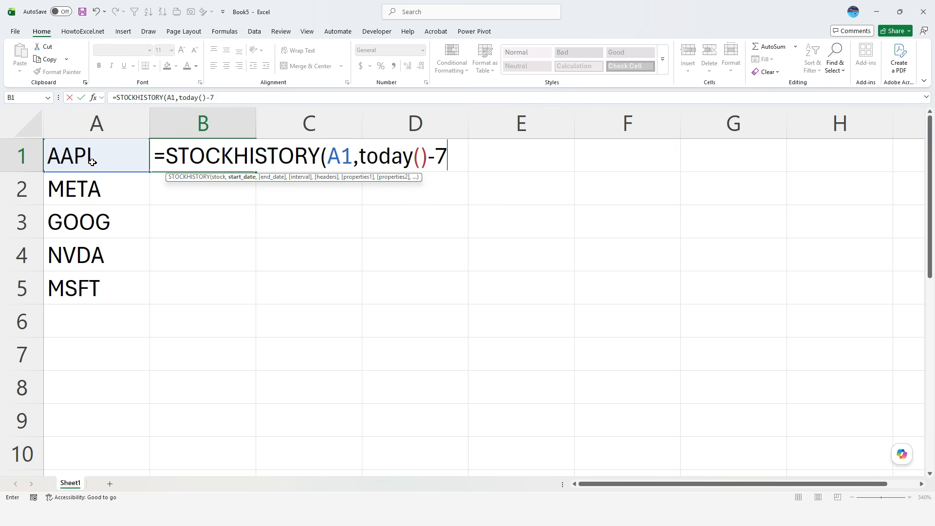
pyautogui.write(',today())')
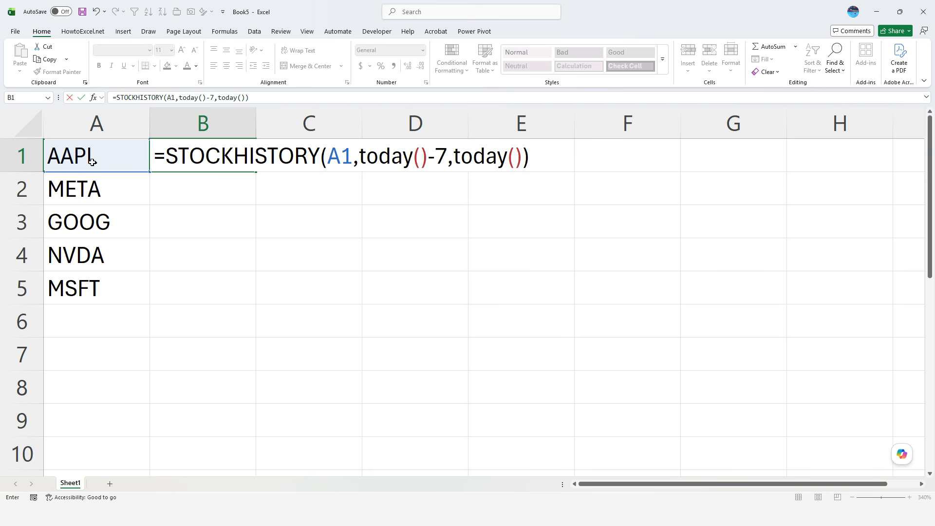
pyautogui.press('Return')
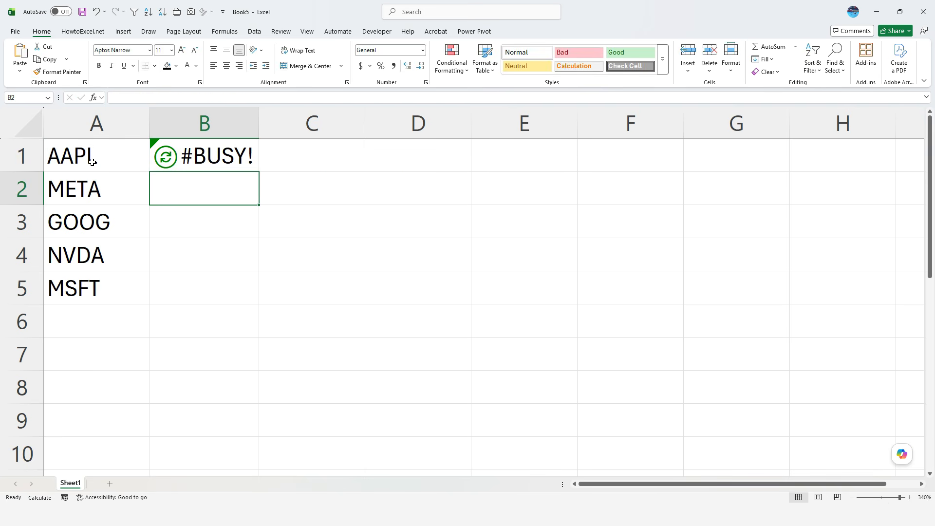
pyautogui.press('Up')
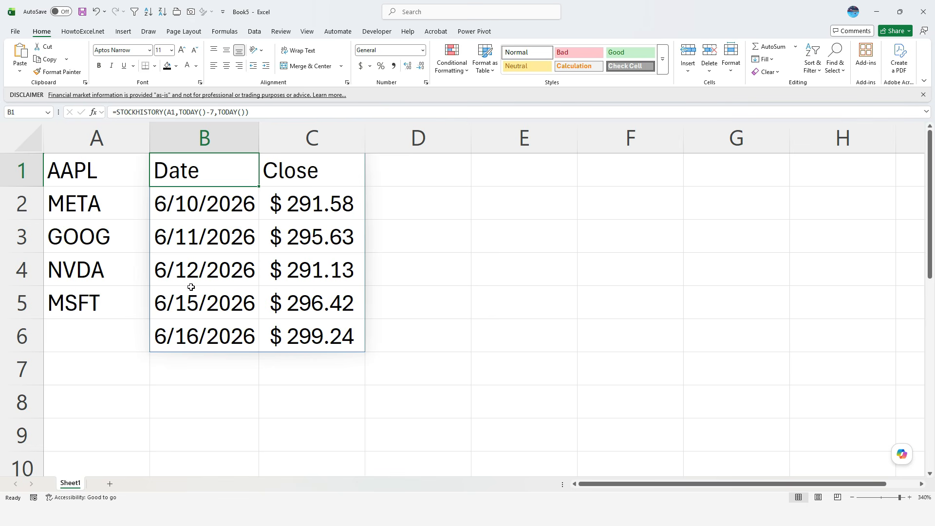
pyautogui.hotkey('ctrl', 'z')
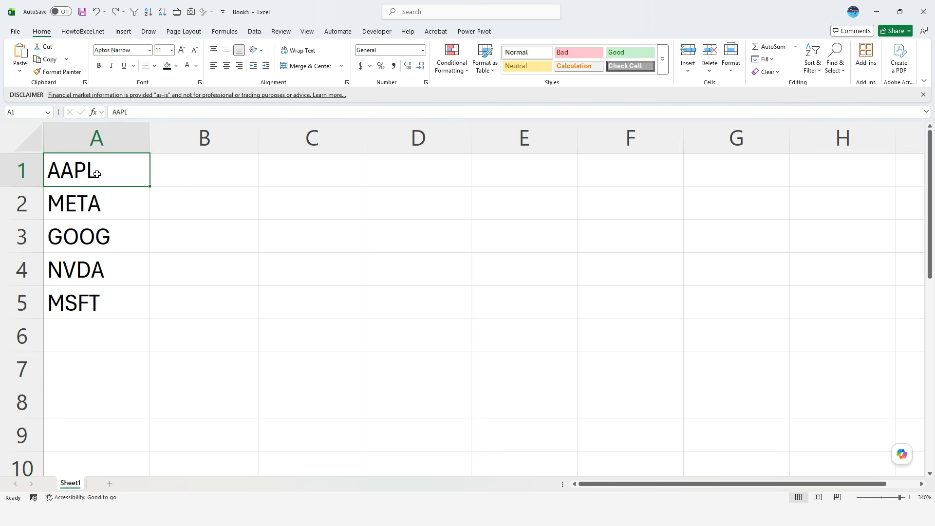
# Convert the AAPL ticker in cell A1 to the Stocks data type and extract its Price field into B1
pyautogui.click(255, 33)
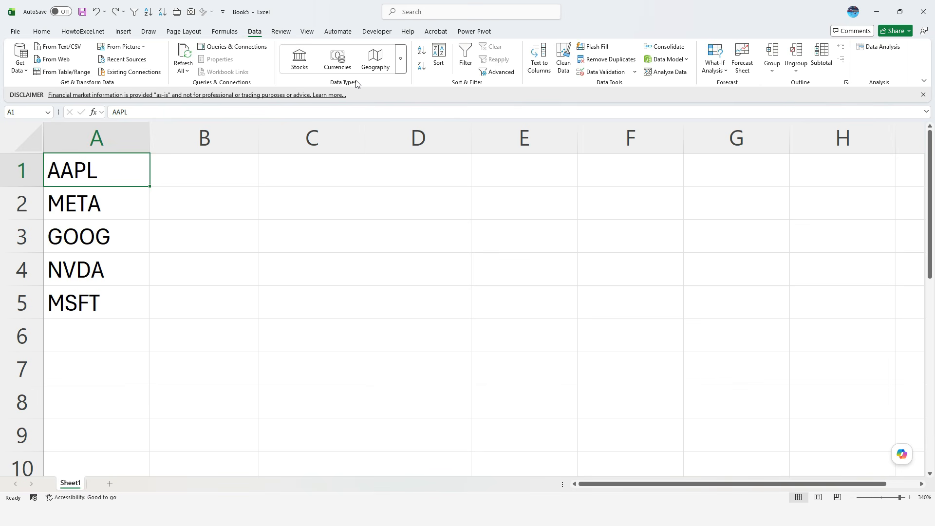
pyautogui.click(301, 63)
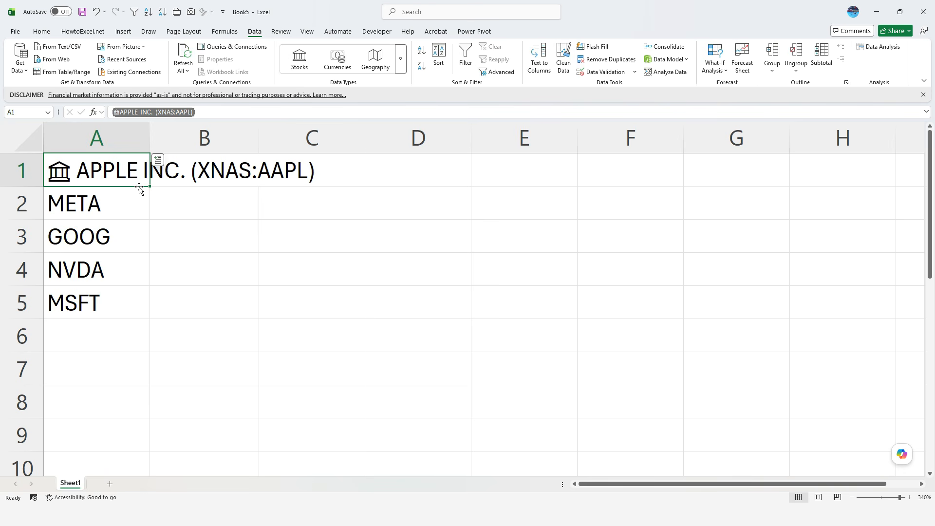
pyautogui.click(158, 162)
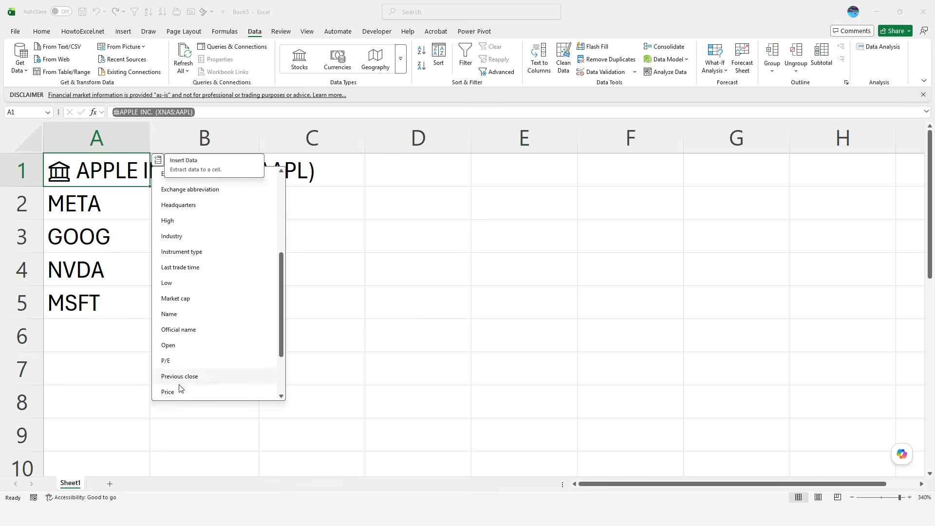
pyautogui.moveTo(281, 300); pyautogui.dragTo(283, 219)
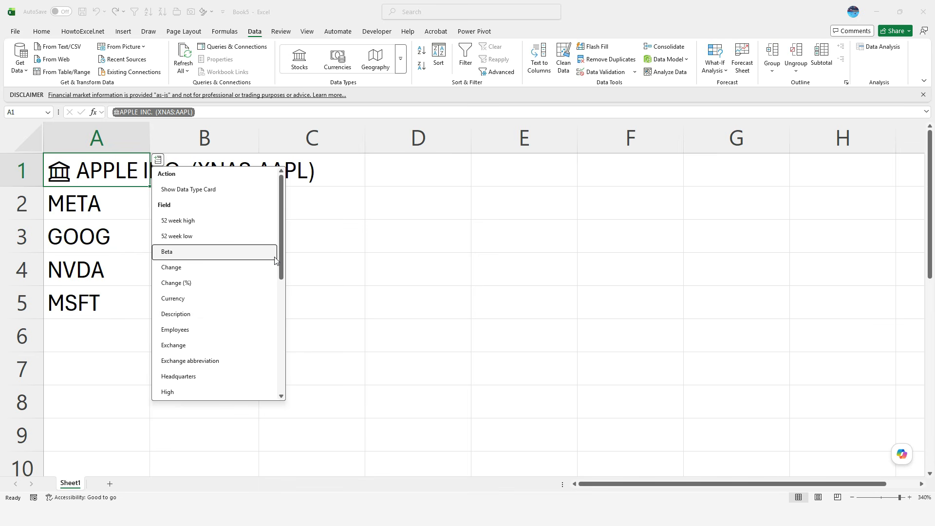
pyautogui.moveTo(280, 253); pyautogui.dragTo(274, 387)
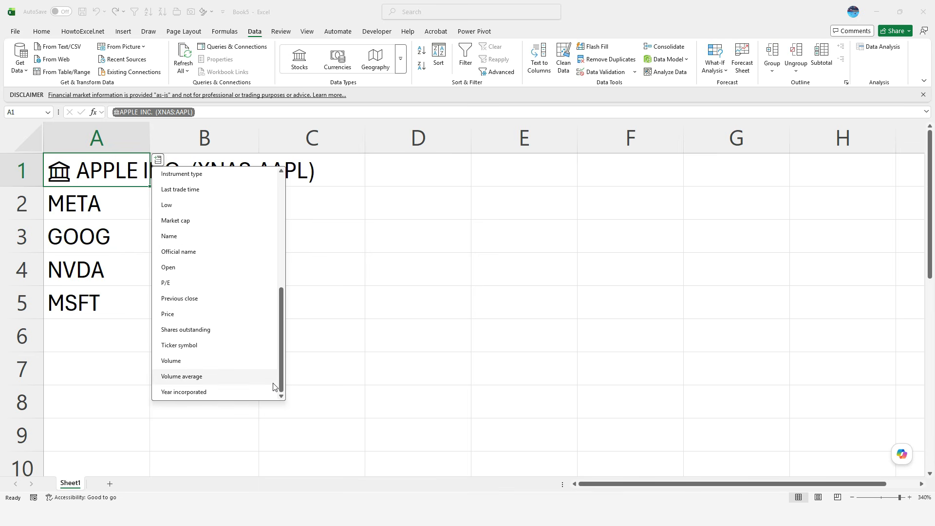
pyautogui.click(174, 314)
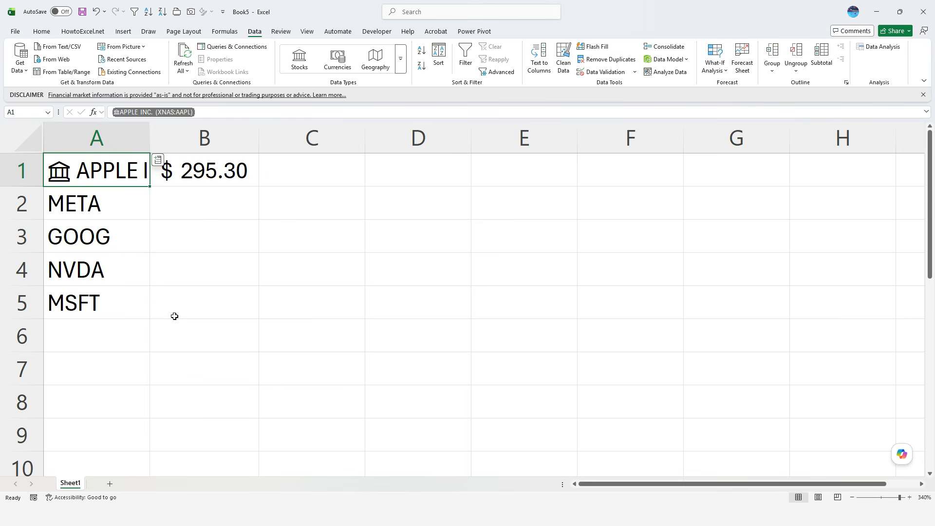
pyautogui.click(217, 170)
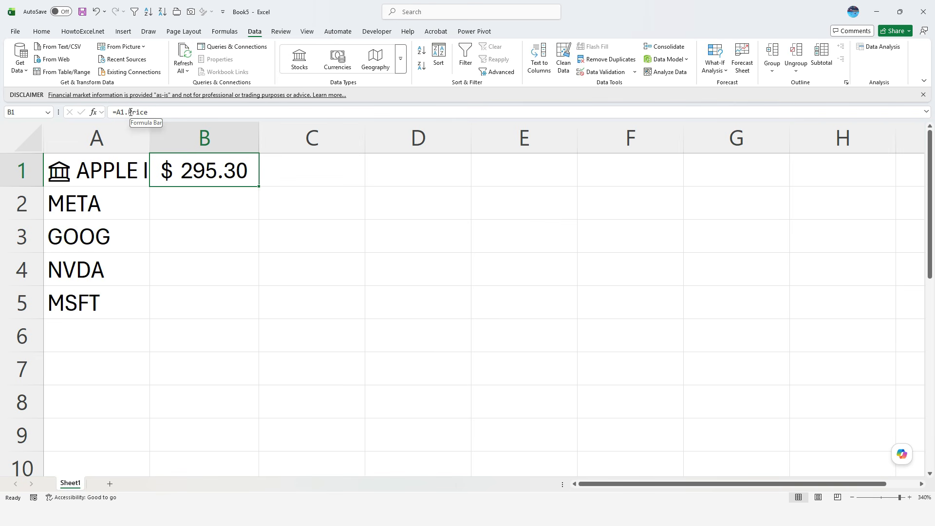
# Convert the tickers in A2:A5 to the Stocks data type and autofit column A to the full stock names
pyautogui.doubleClick(153, 137)
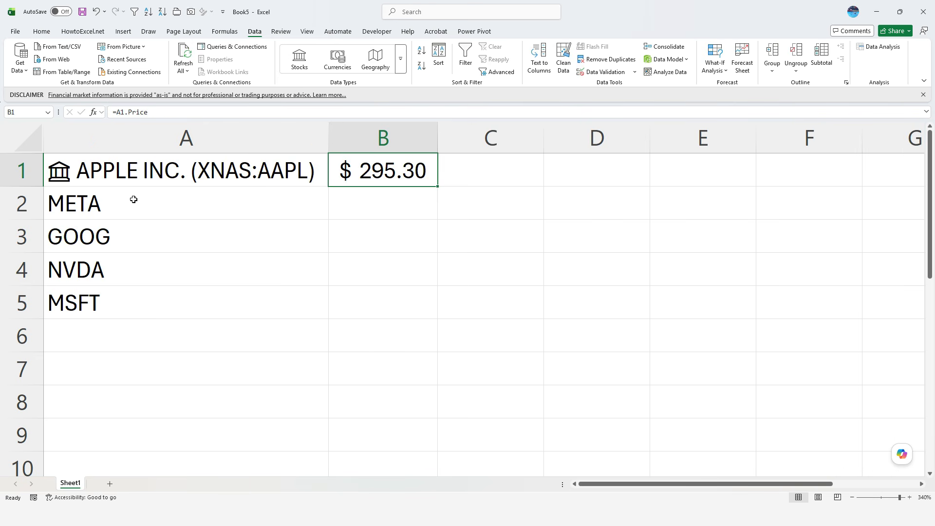
pyautogui.click(118, 202)
pyautogui.click(122, 235)
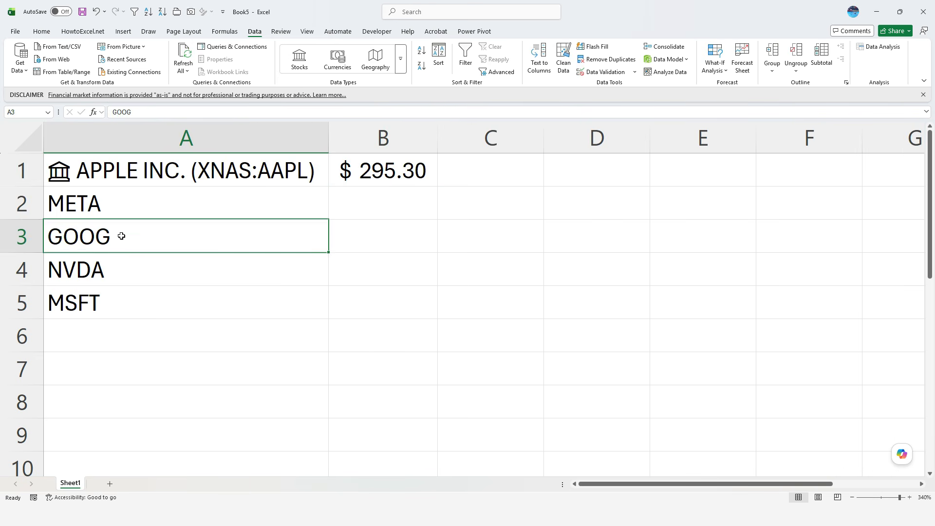
pyautogui.moveTo(127, 203); pyautogui.dragTo(132, 294)
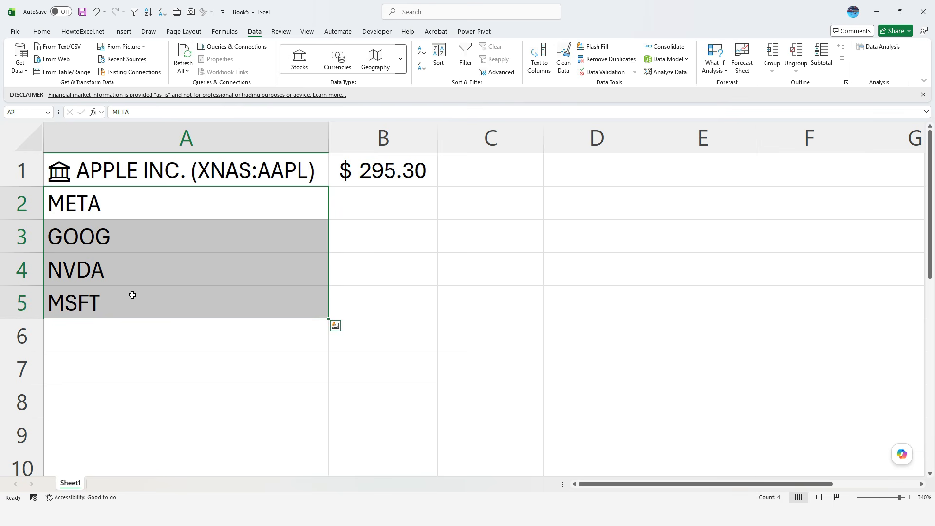
pyautogui.click(299, 59)
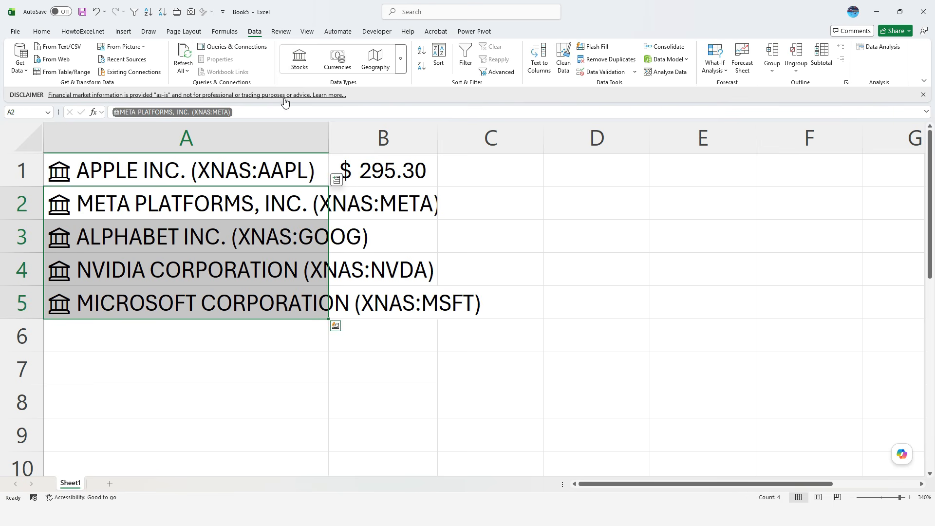
pyautogui.doubleClick(328, 138)
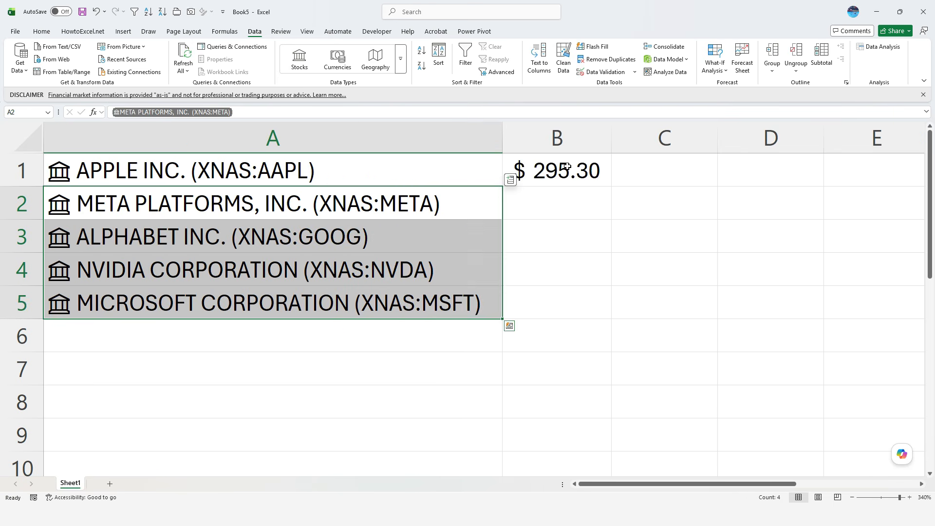
# Fill the Price formula from B1 down to B5 and check the copied formulas' references
pyautogui.click(599, 178)
pyautogui.doubleClick(615, 185)
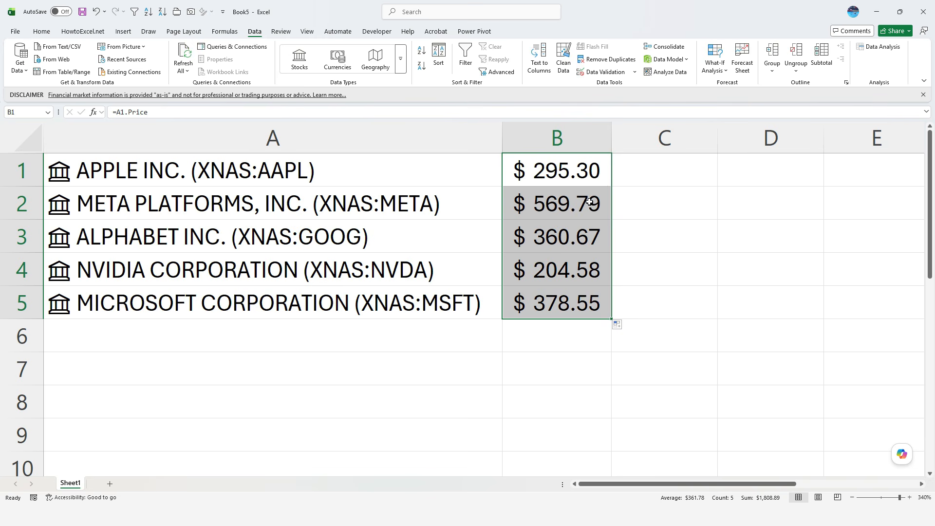
pyautogui.press('Down')
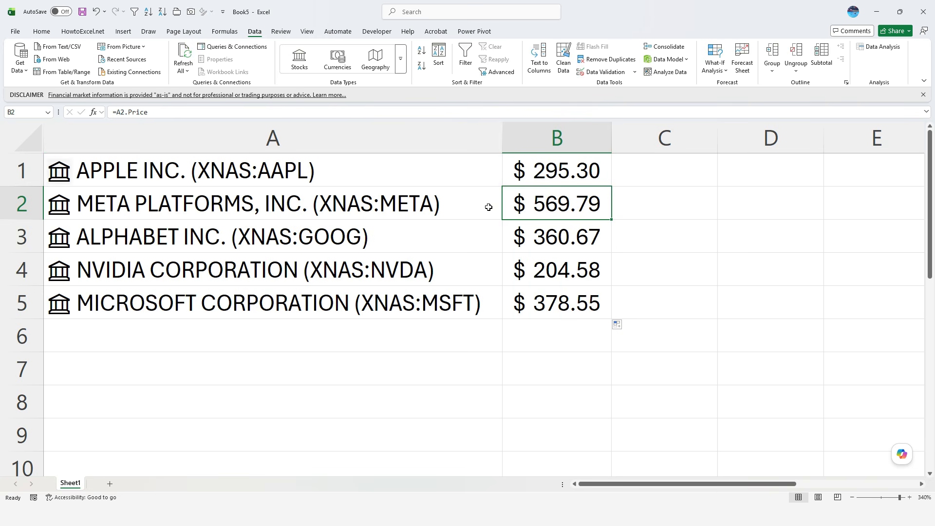
pyautogui.moveTo(503, 210); pyautogui.dragTo(530, 229)
pyautogui.press('Down')
pyautogui.press('Down')
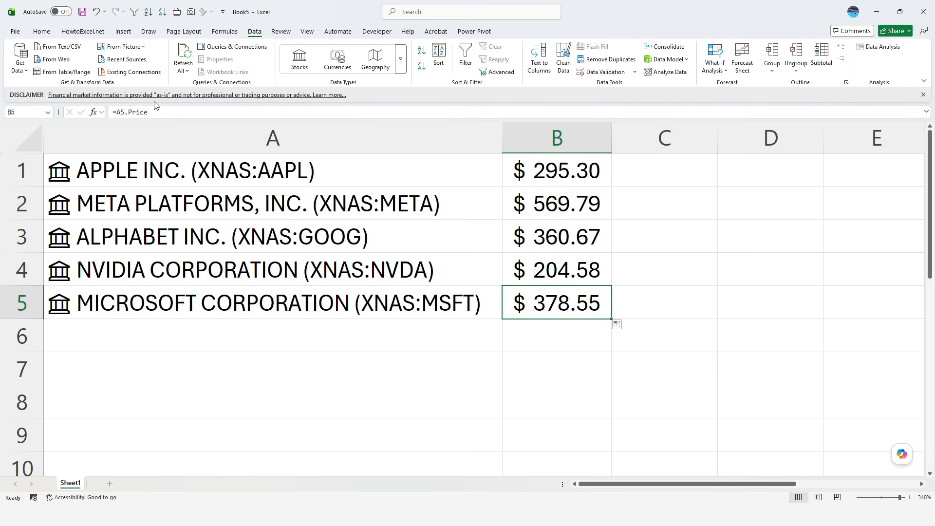
pyautogui.click(166, 110)
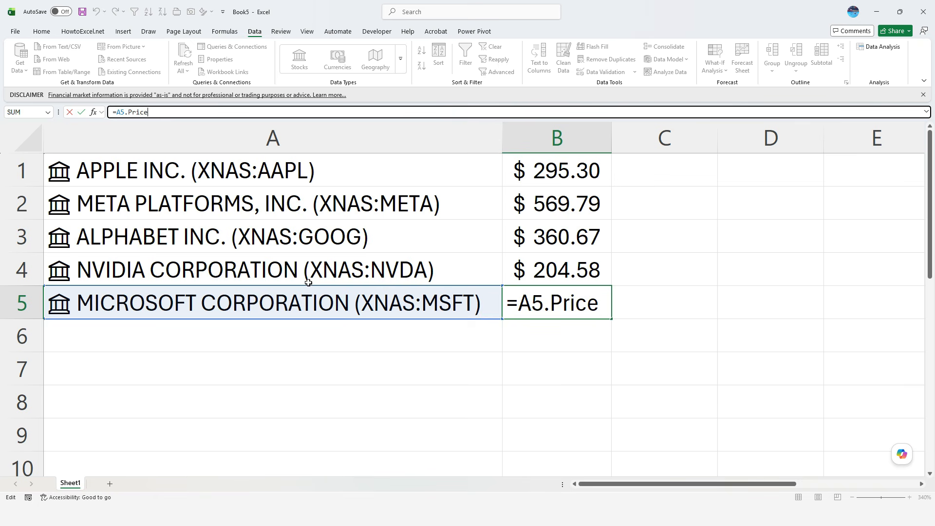
pyautogui.press('Return')
# Add the ticker KO in cell A6 and extend the Price formula from B5 to B6
pyautogui.click(326, 327)
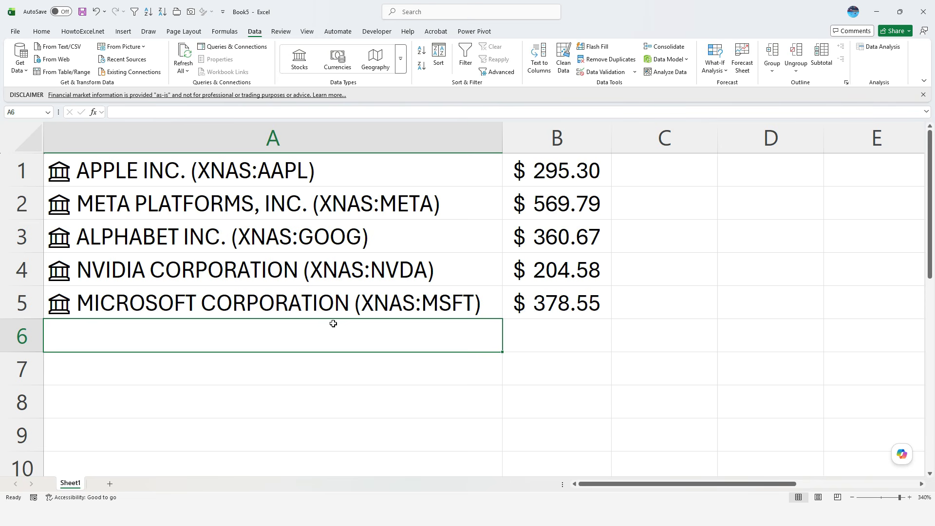
pyautogui.write('KO')
pyautogui.press('Return')
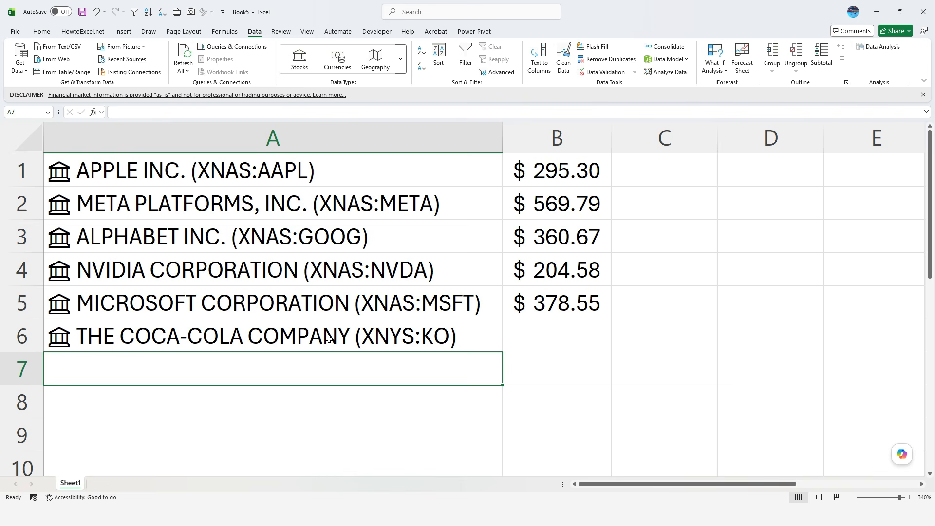
pyautogui.click(570, 308)
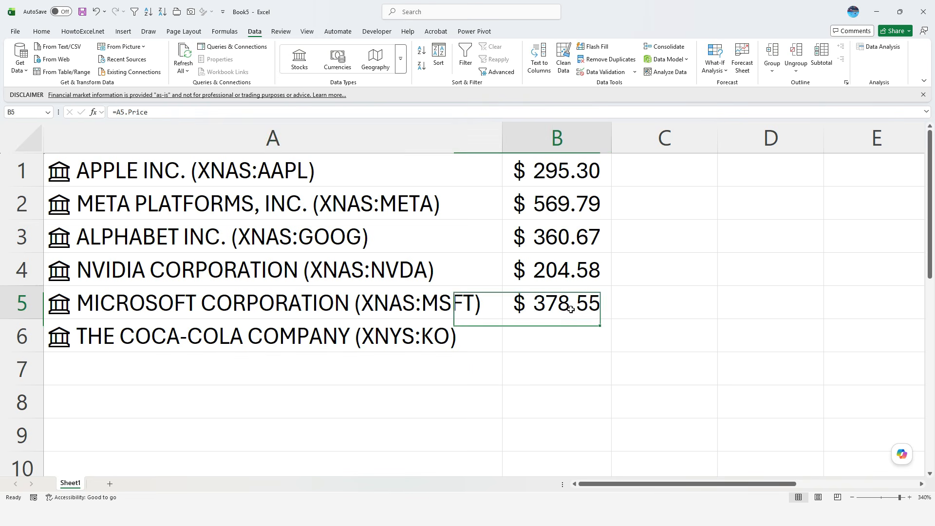
pyautogui.moveTo(613, 319); pyautogui.dragTo(615, 350)
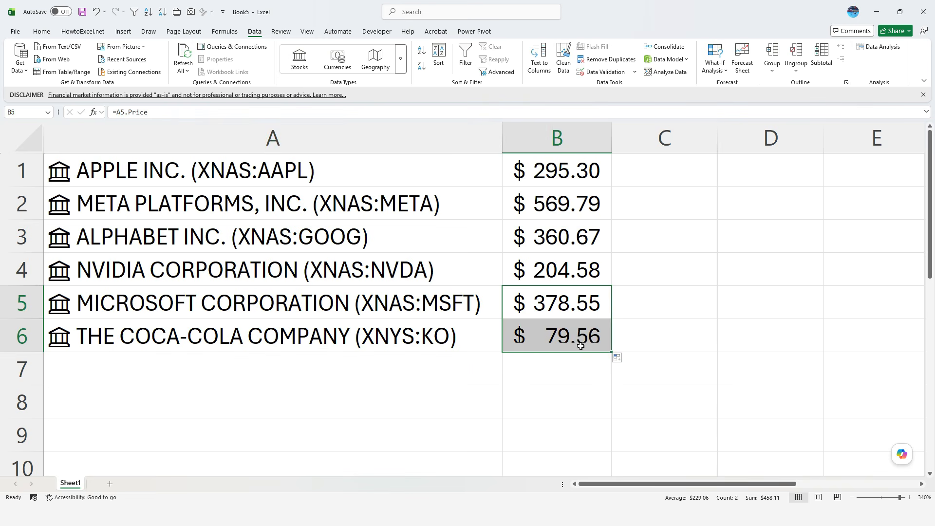
pyautogui.click(571, 347)
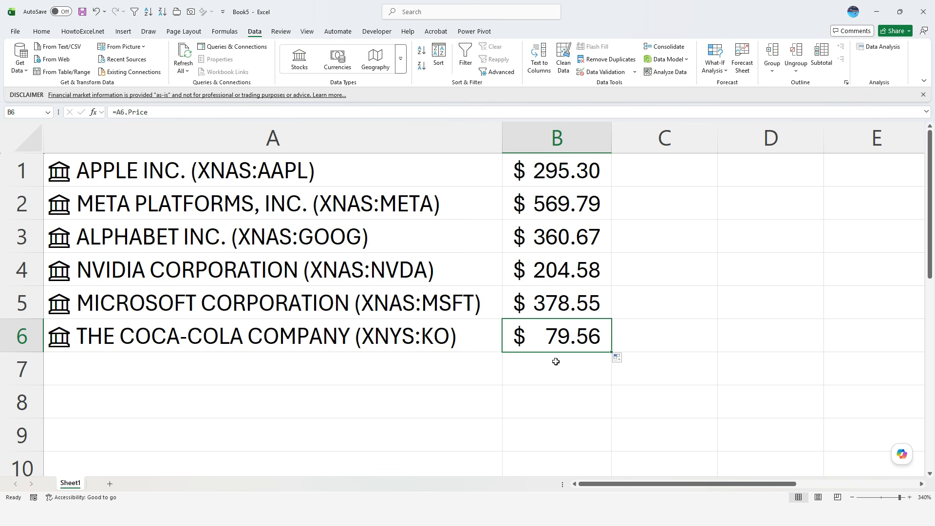
# Enter the company name Air Canada in cell A7 and select the resulting stock entry
pyautogui.click(434, 366)
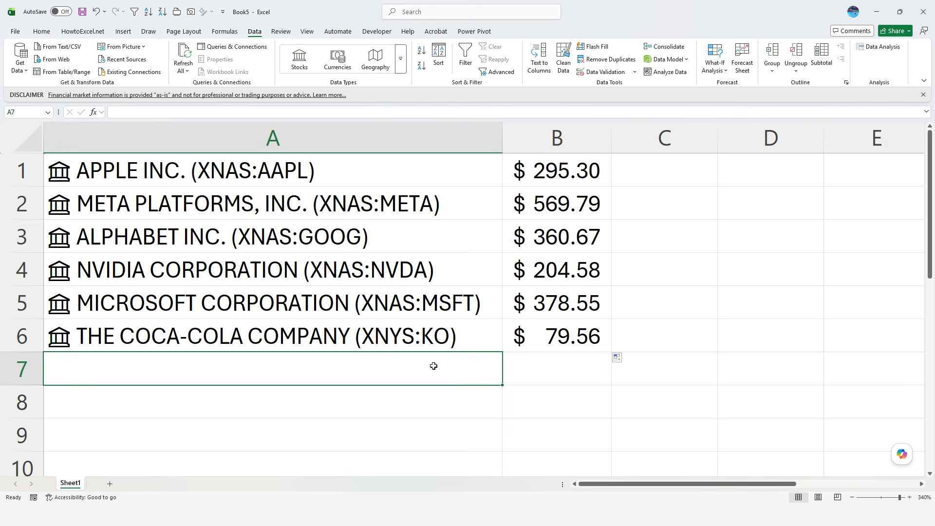
pyautogui.write('Air Canada')
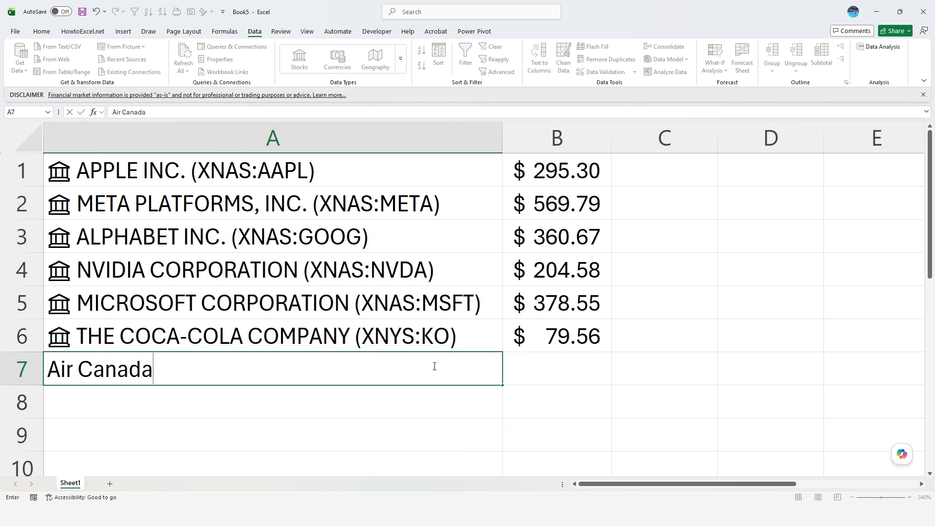
pyautogui.press('Return')
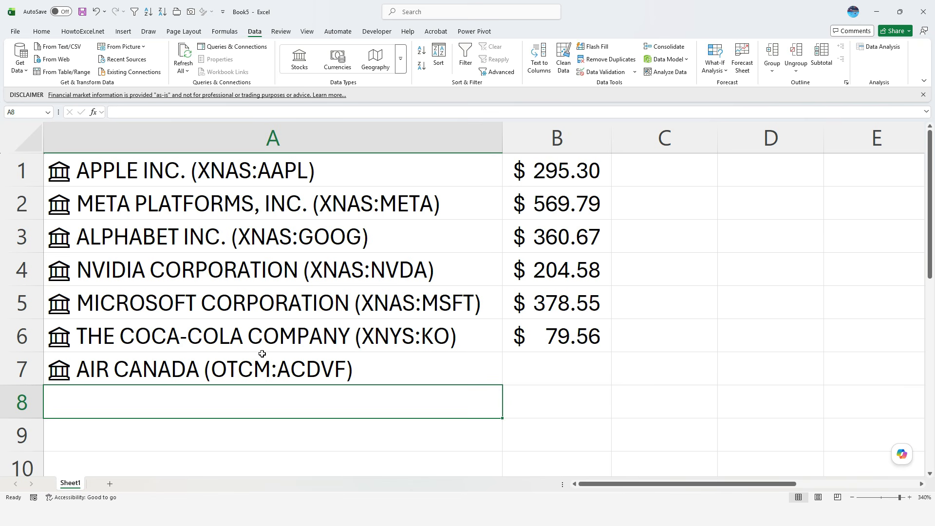
pyautogui.click(266, 377)
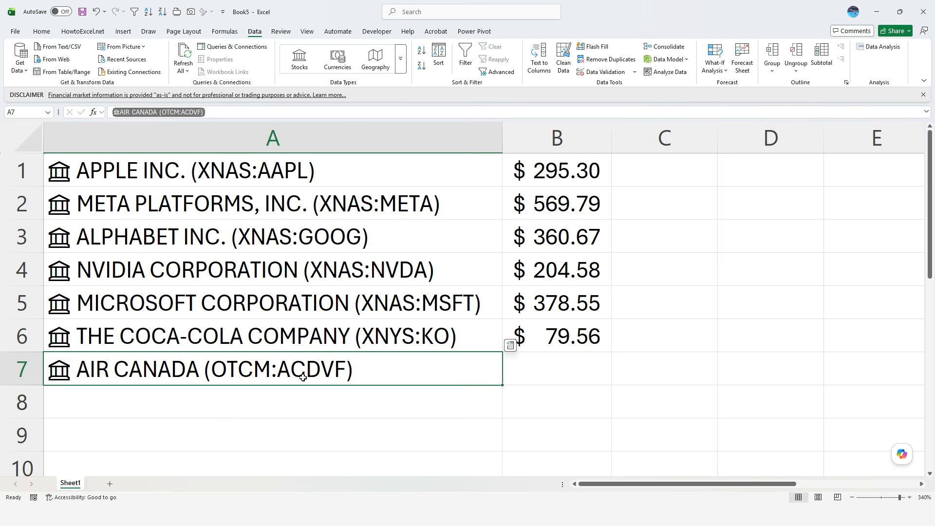
# Extend the Price formula from B6 down to B7 for Air Canada
pyautogui.click(594, 345)
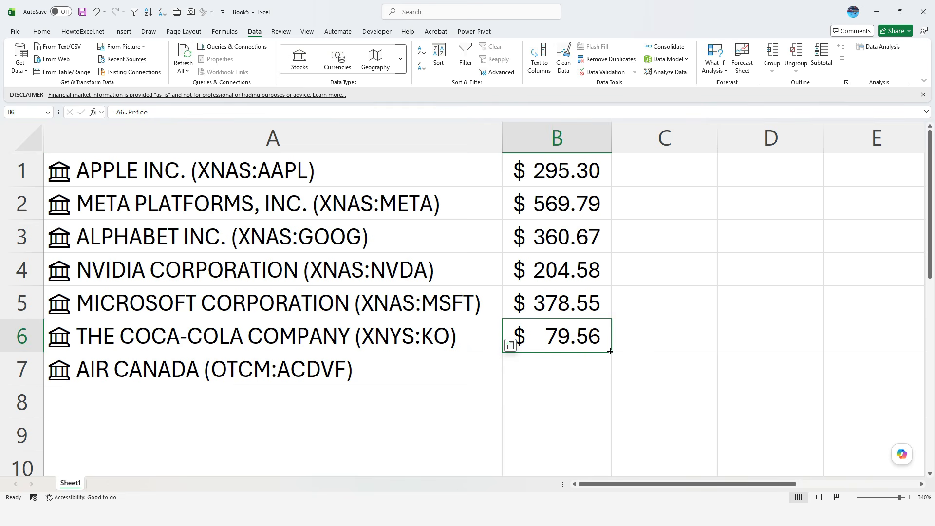
pyautogui.moveTo(609, 351); pyautogui.dragTo(607, 379)
pyautogui.click(584, 377)
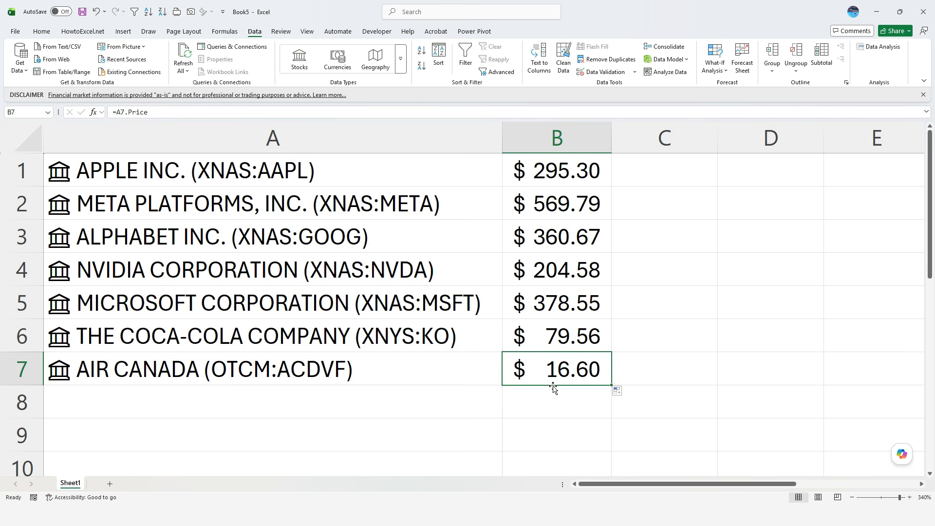
# Replace the Air Canada entry in A7 with the exchange-qualified ticker XTSE:AC and check its price in B7
pyautogui.click(415, 375)
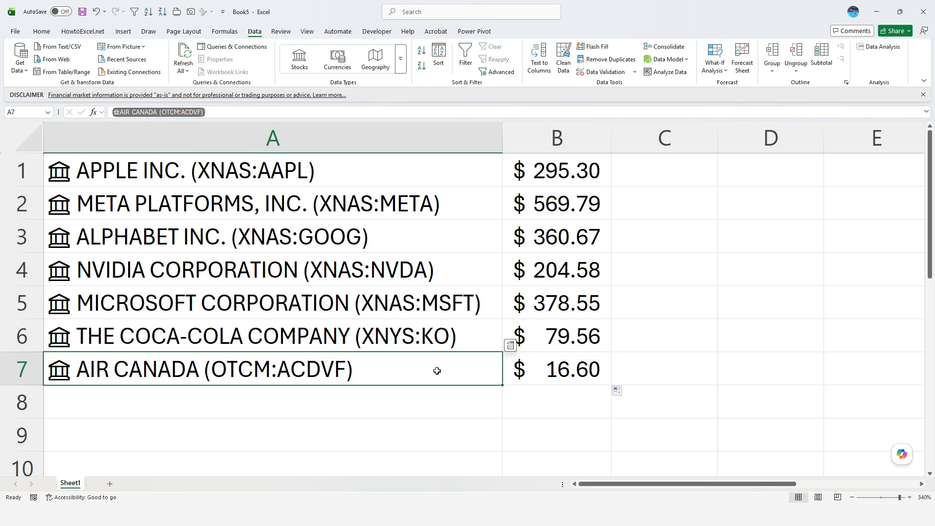
pyautogui.write('X')
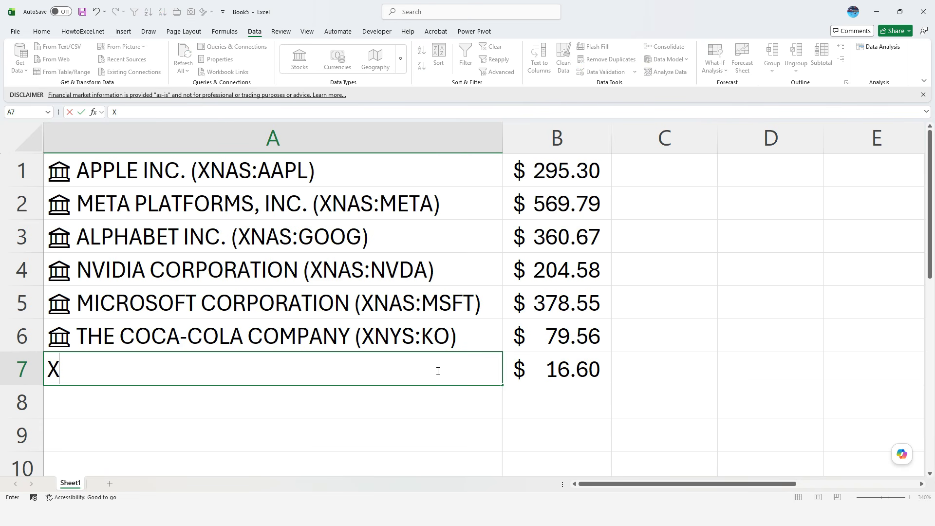
pyautogui.write('TSE:AC')
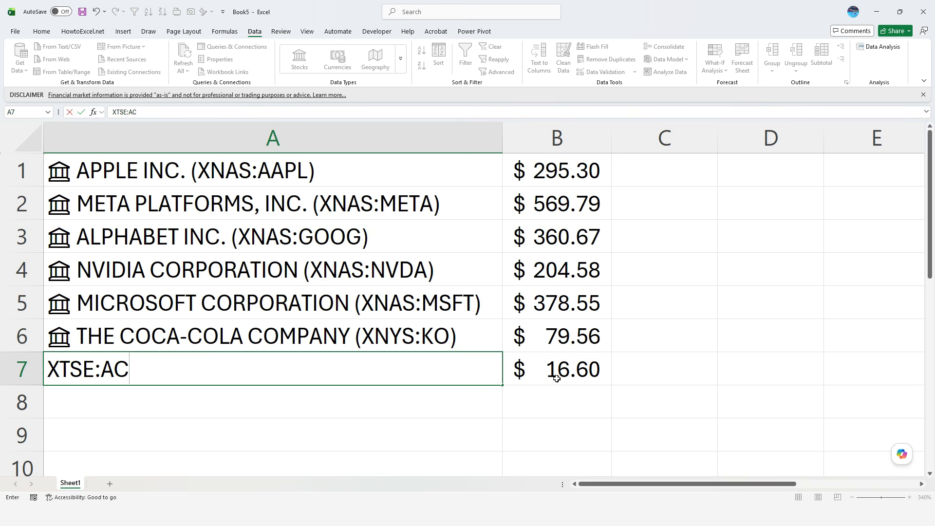
pyautogui.press('Return')
pyautogui.click(582, 378)
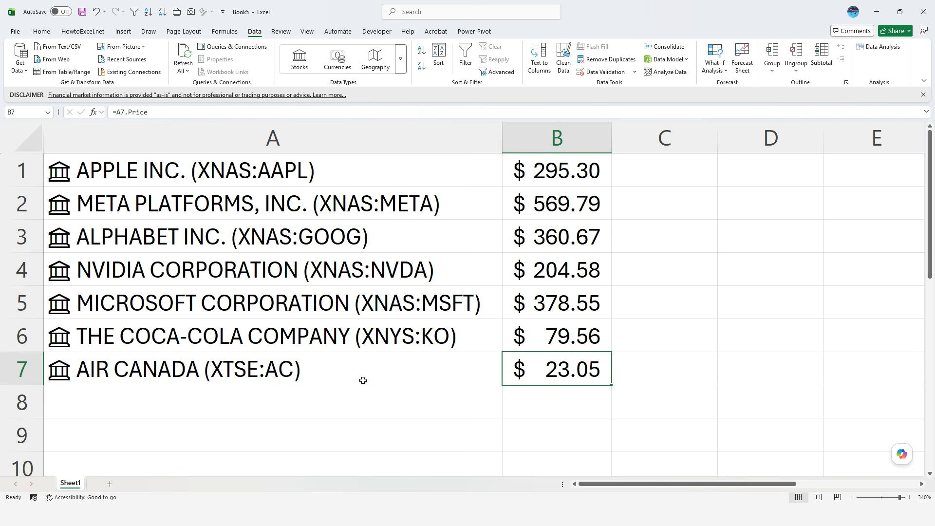
# Add the ticker BHP in cell A8 and copy the Price formula from B7 into B8
pyautogui.click(338, 388)
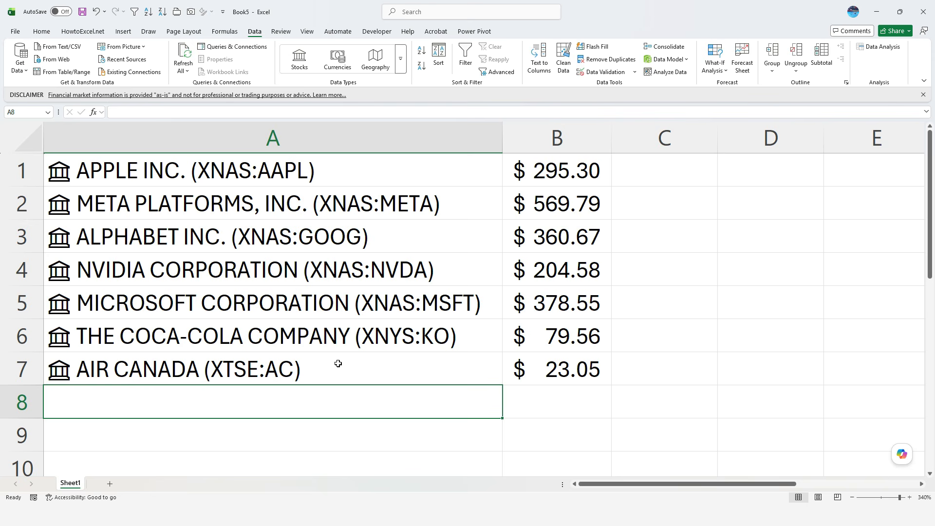
pyautogui.write('BHP')
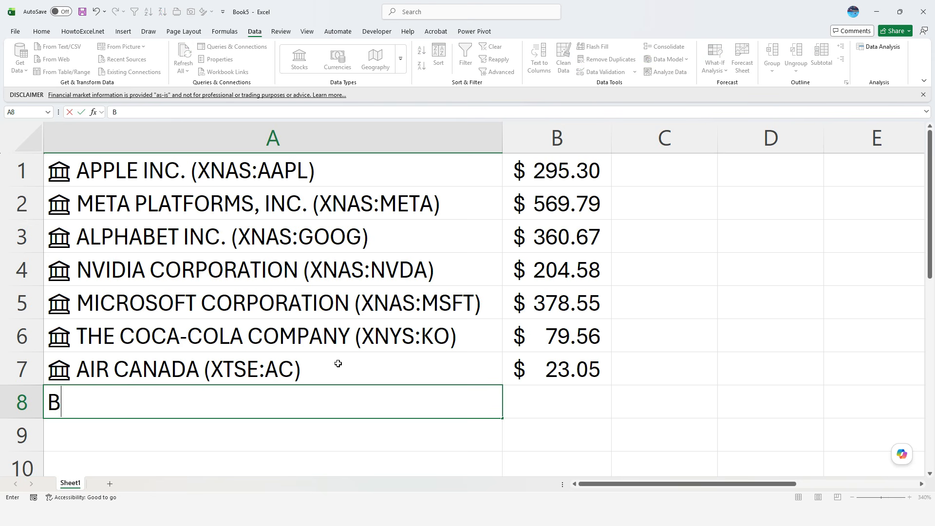
pyautogui.press('Return')
pyautogui.press('Up')
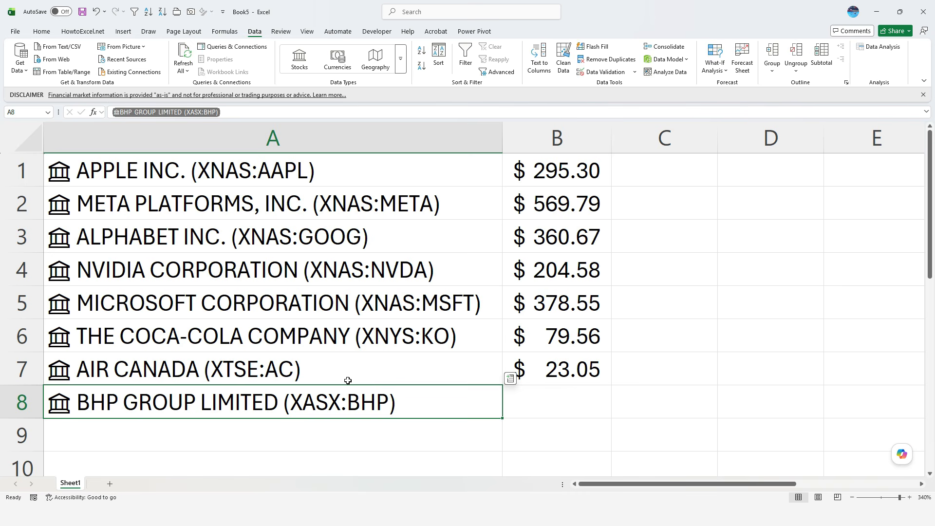
pyautogui.click(548, 395)
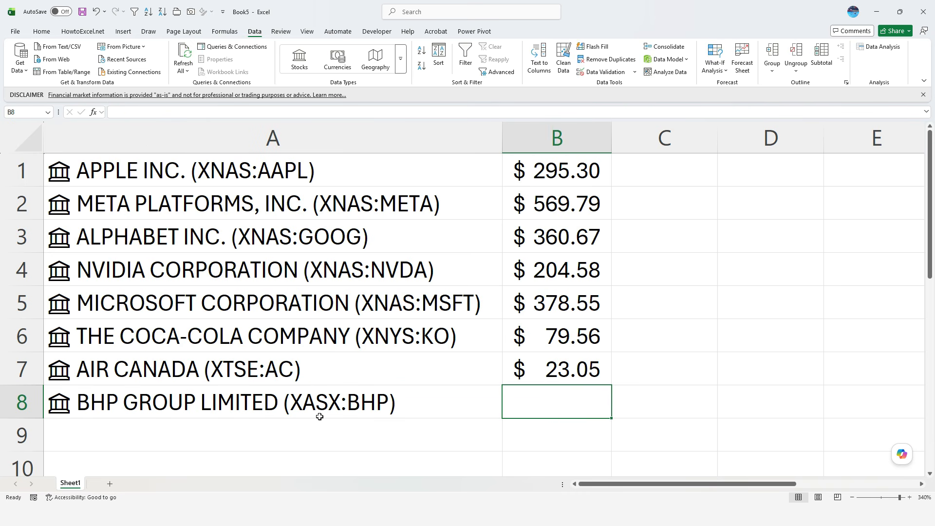
pyautogui.hotkey('ctrl', 'd')
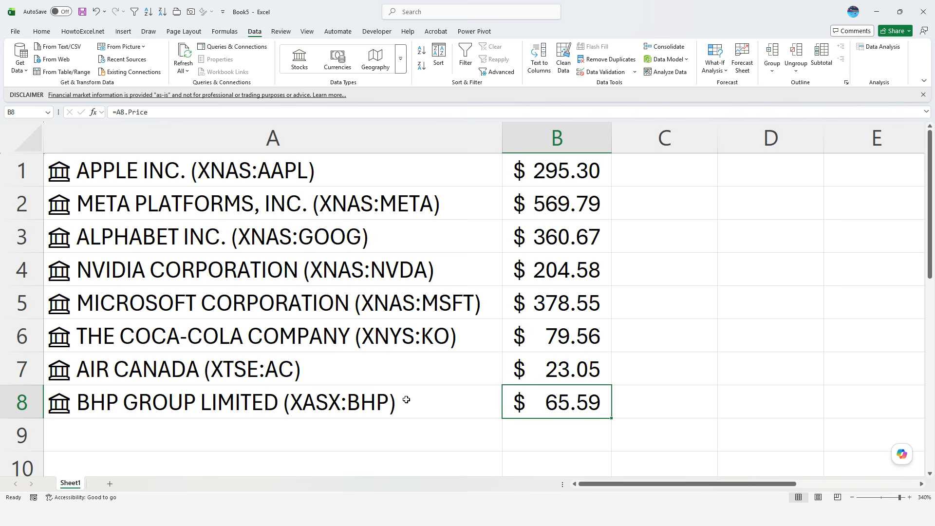
# Try to add AstraZeneca's London listing in cell A9 with the ticker LON:AZN
pyautogui.scroll(-1, 359, 359)
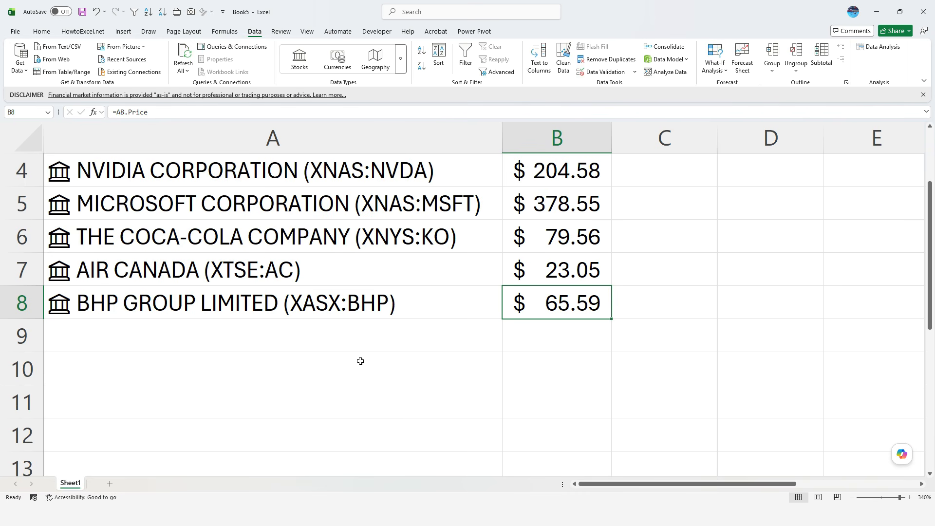
pyautogui.click(356, 333)
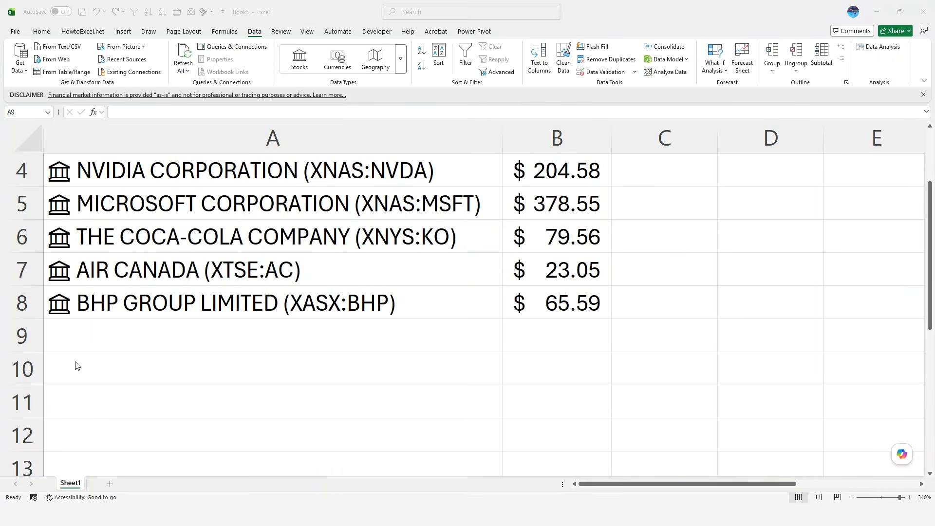
pyautogui.click(128, 334)
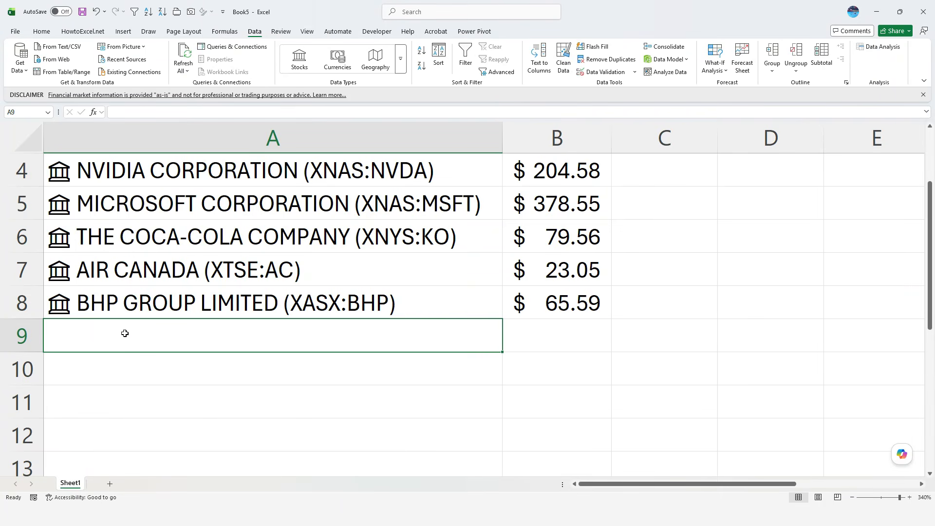
pyautogui.write('LON:')
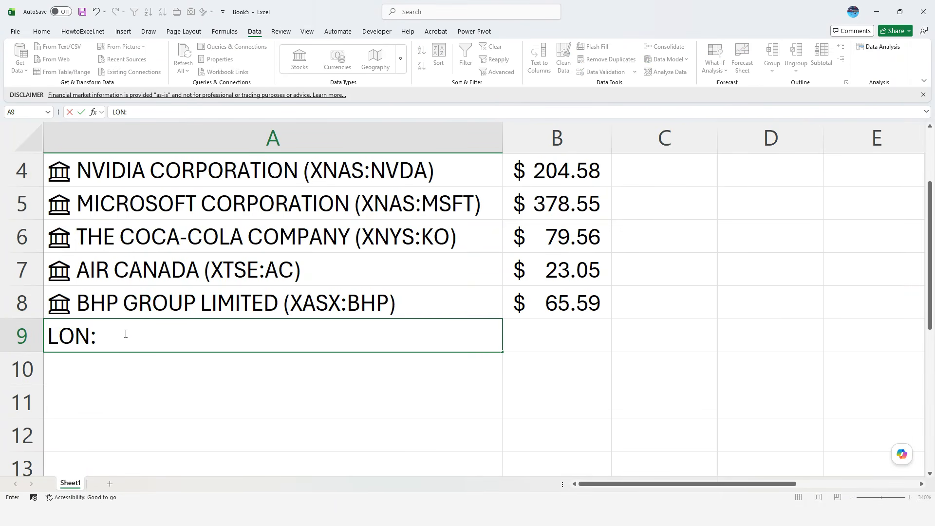
pyautogui.write('AZN')
pyautogui.hotkey('ctrl', 'Return')
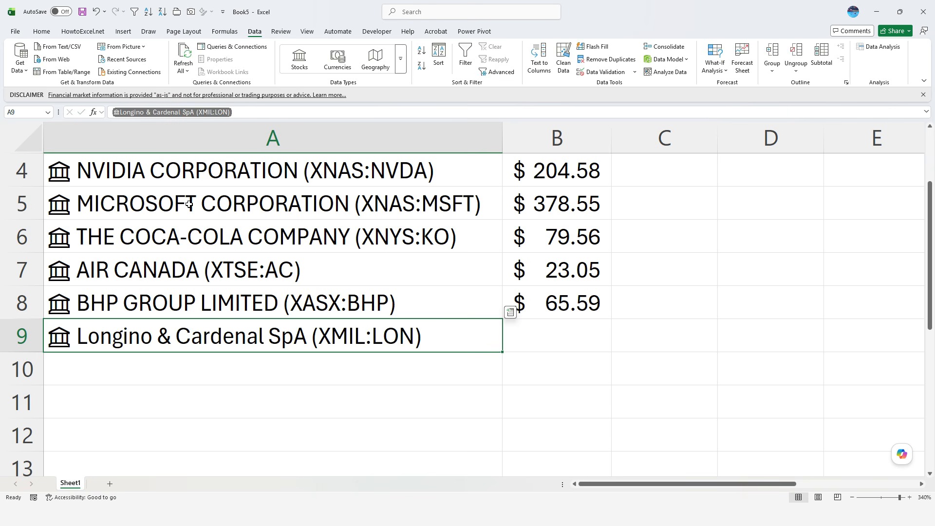
# Enter the exchange-qualified ticker XLON:AZN in cell A9
pyautogui.write('XLON:')
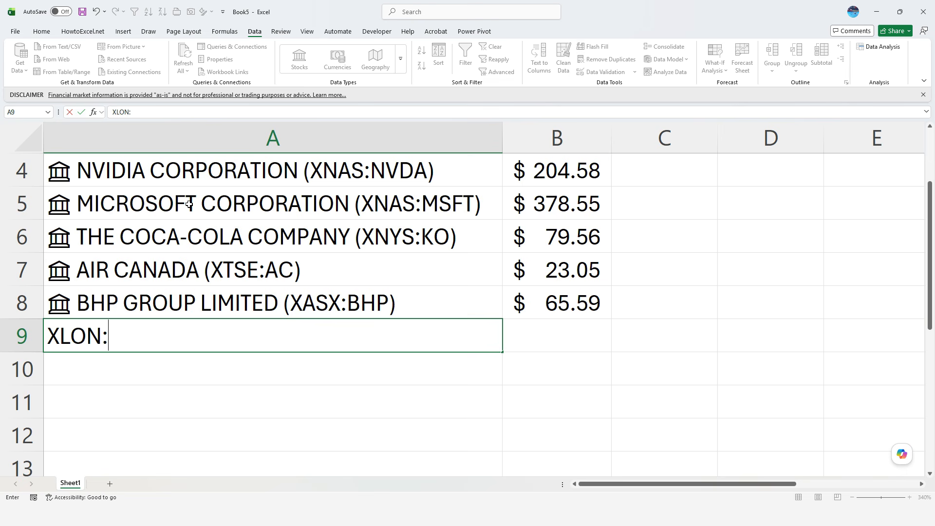
pyautogui.write('AZN')
pyautogui.press('Return')
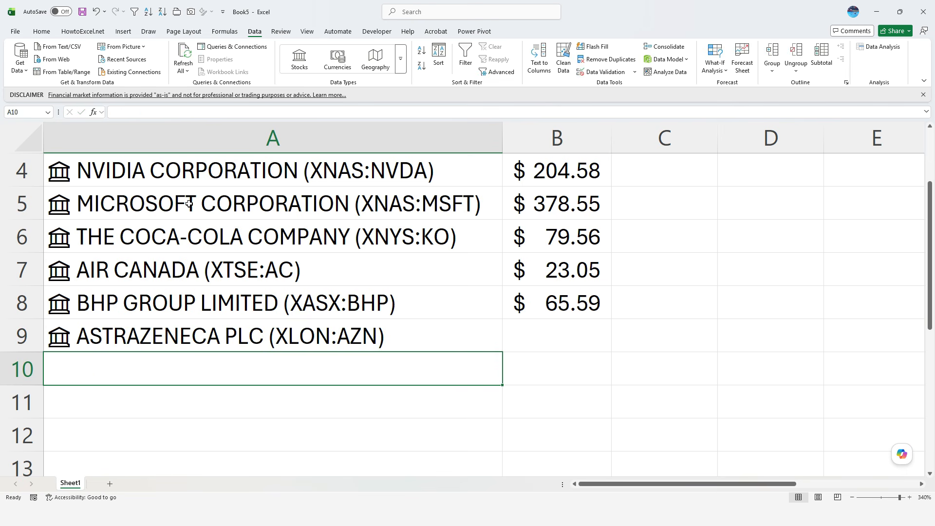
# Copy the Price formula from B8 into B9 and autofit column B to its contents
pyautogui.press('Up')
pyautogui.press('Right')
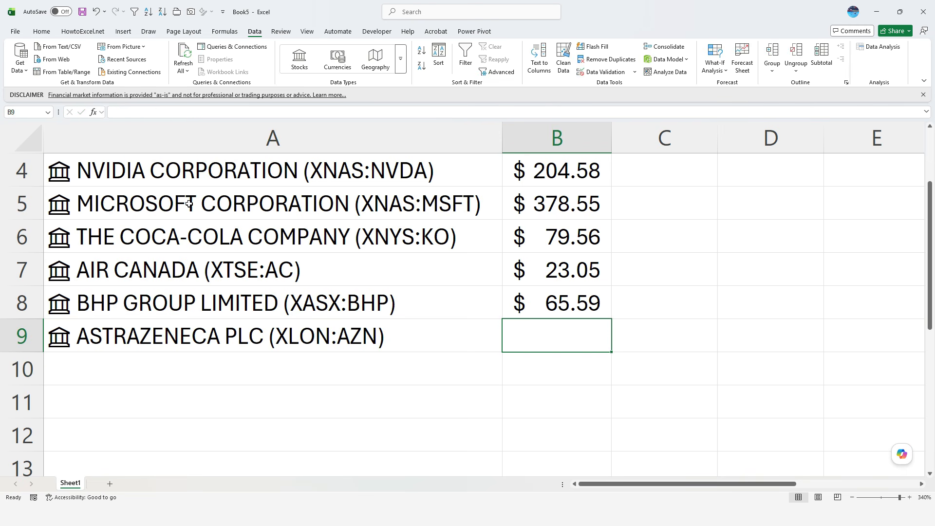
pyautogui.hotkey('ctrl', 'd')
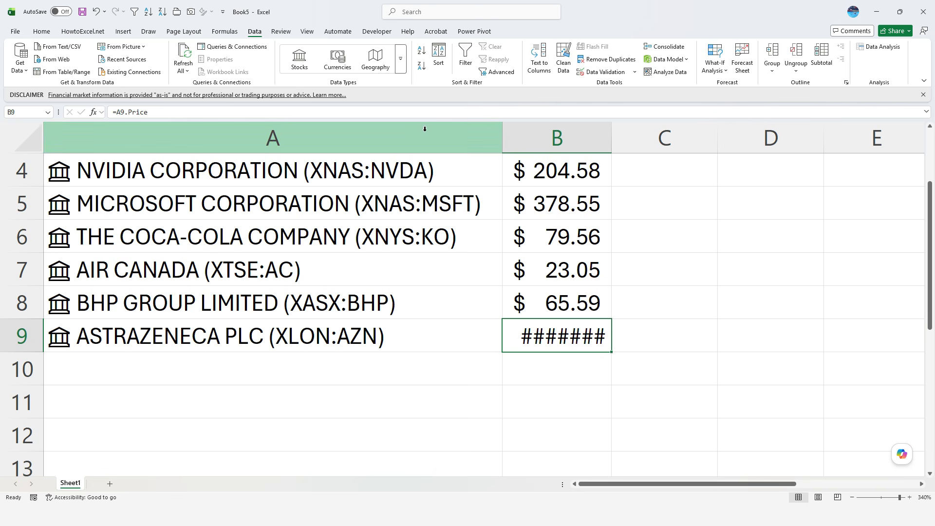
pyautogui.doubleClick(612, 139)
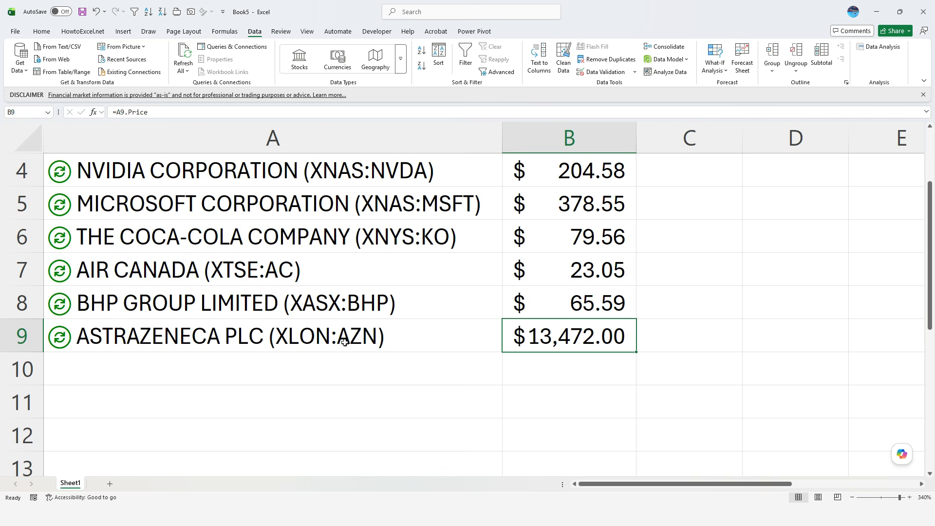
pyautogui.scroll(1, 345, 334)
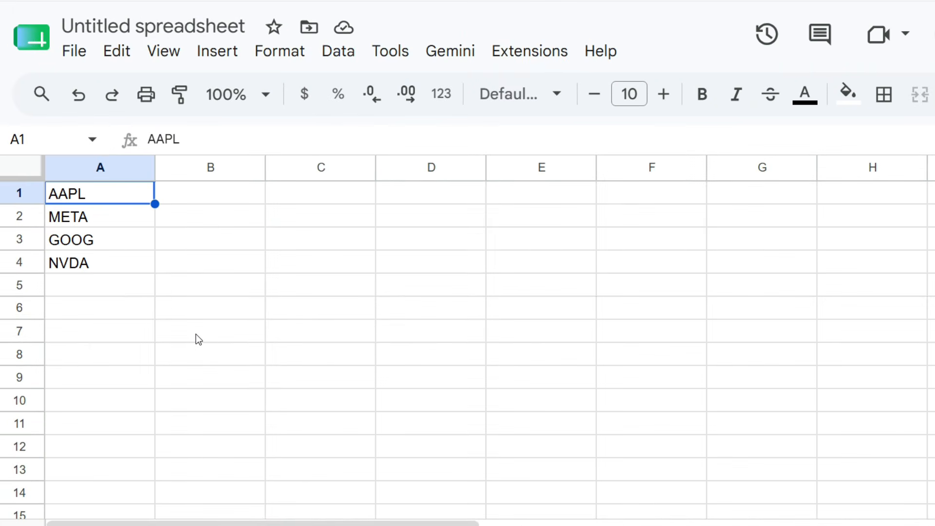
# In the Google Sheets spreadsheet, enter =GOOGLEFINANCE(A1,"price") in B1 and fill it down to B4
pyautogui.click(215, 199)
pyautogui.write('=goog')
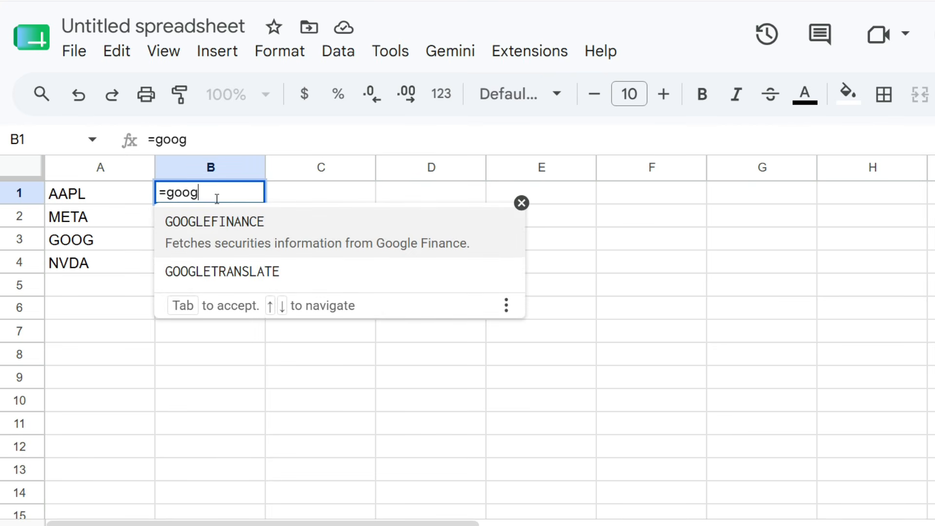
pyautogui.press('Tab')
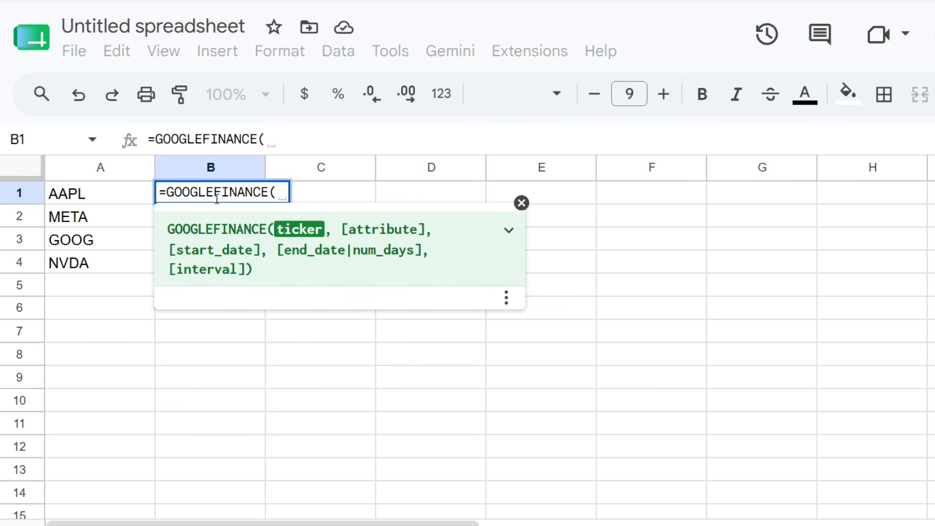
pyautogui.click(62, 194)
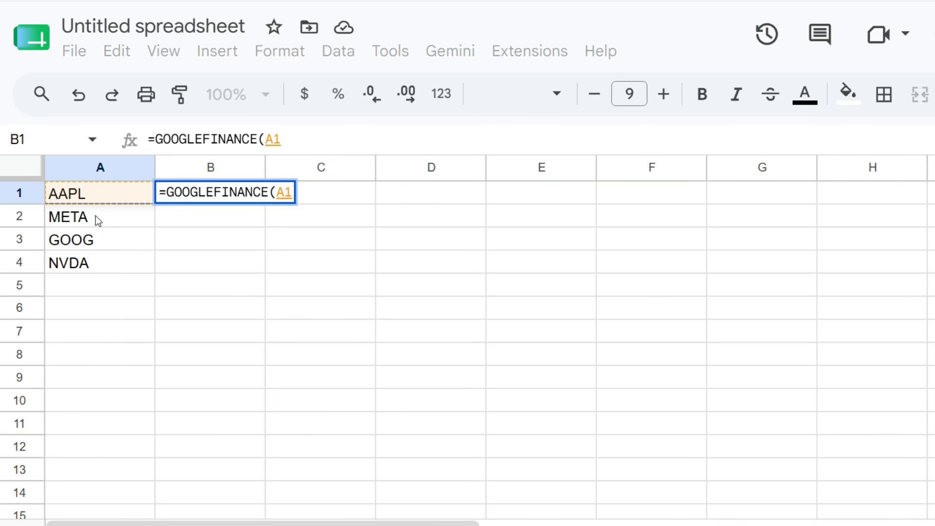
pyautogui.write(',"')
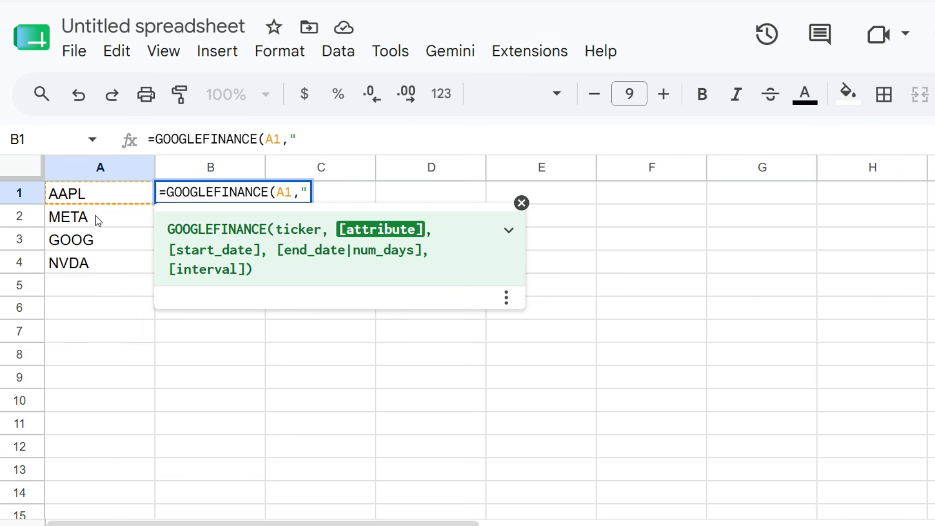
pyautogui.write('price"')
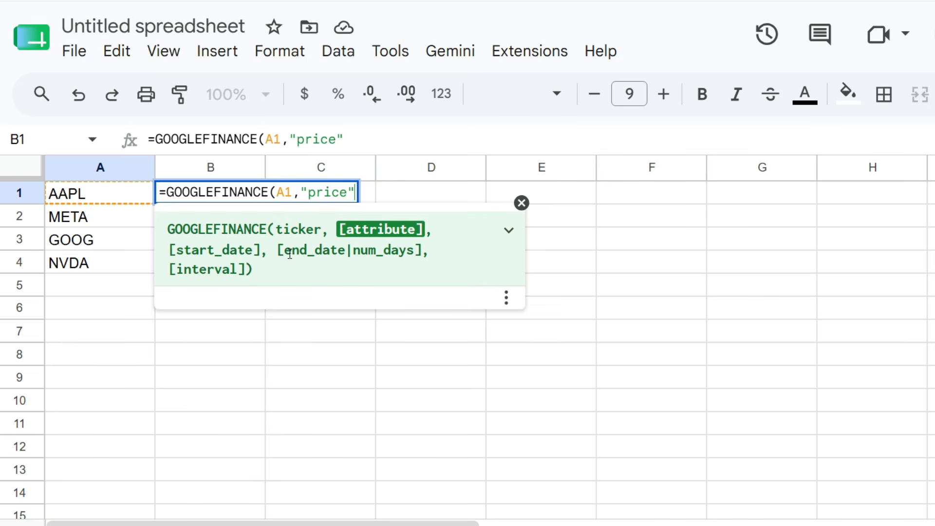
pyautogui.write(')')
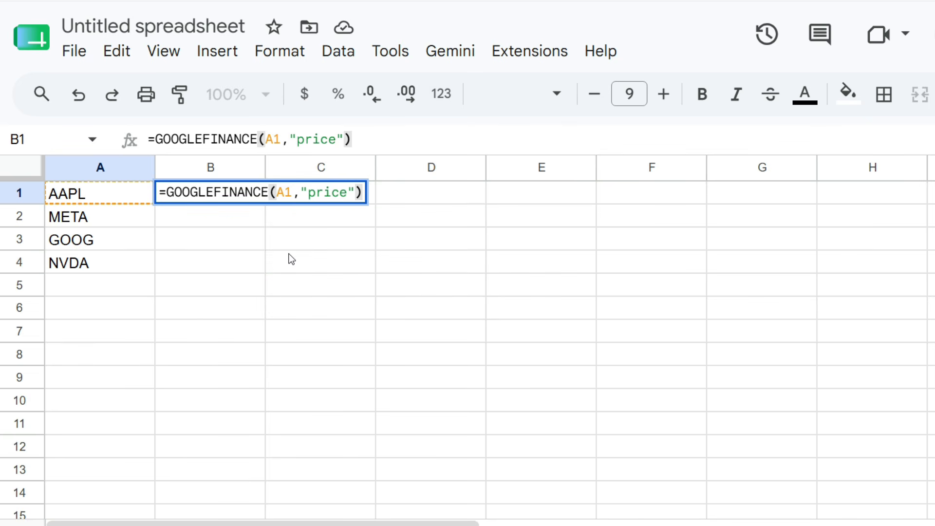
pyautogui.press('Return')
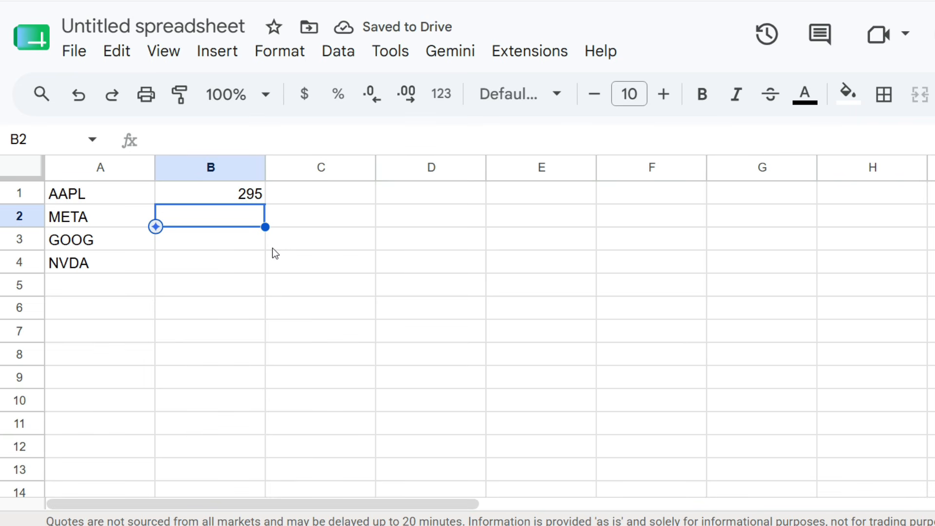
pyautogui.click(254, 197)
pyautogui.moveTo(264, 204); pyautogui.dragTo(260, 267)
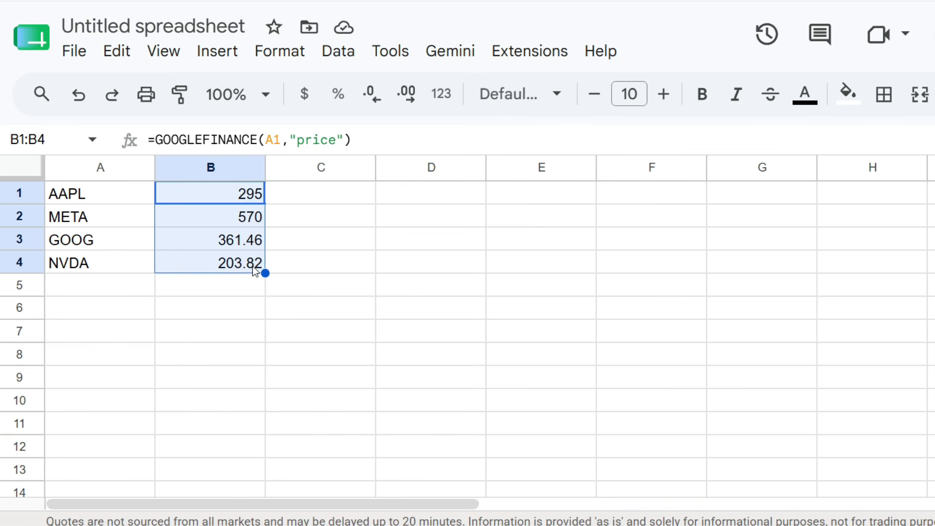
# Add the ticker TSE:AC in cell A5 and enter =GOOGLEFINANCE(A5,"price") in B5
pyautogui.click(138, 290)
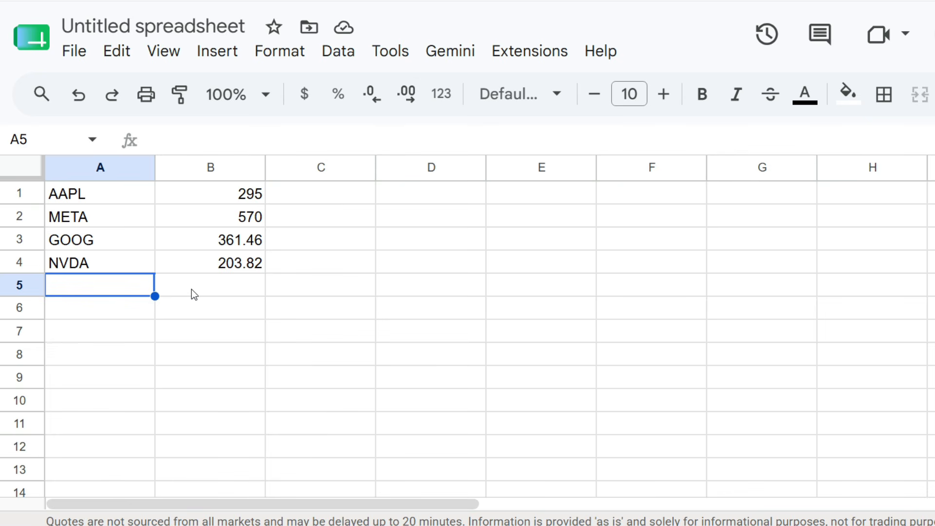
pyautogui.write('TSE:')
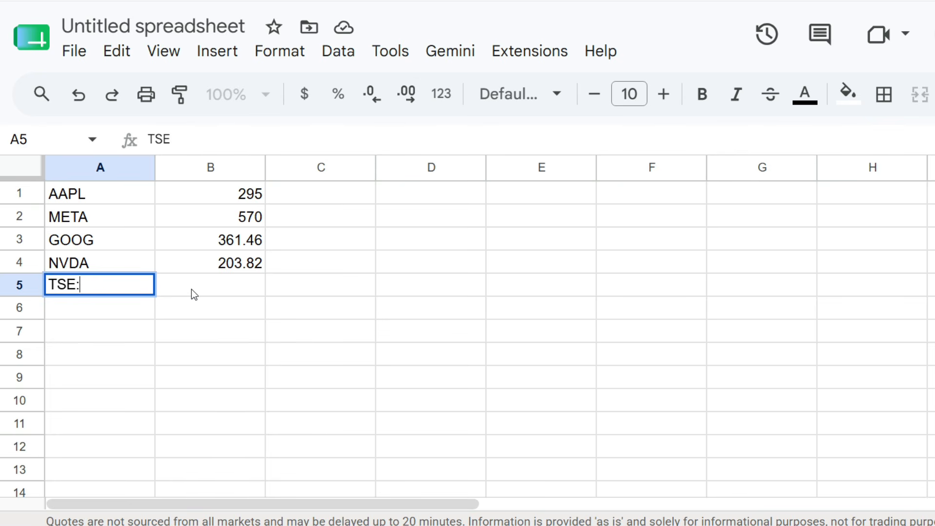
pyautogui.write('AC')
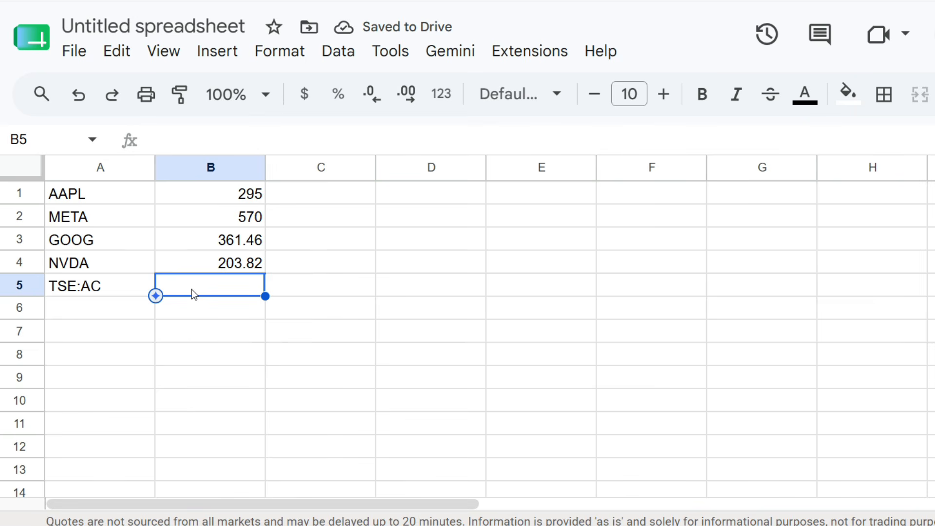
pyautogui.write('=GOOGLEFINANCE(A5,"price")')
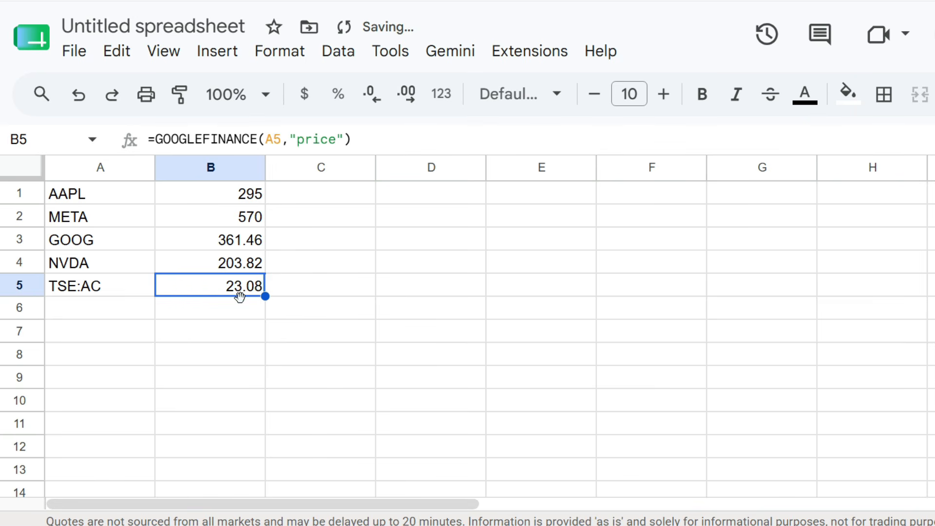
# Add the ticker AC in cell A6 and enter =GOOGLEFINANCE(A6,"price") in B6
pyautogui.click(129, 311)
pyautogui.write('AC')
pyautogui.press('Tab')
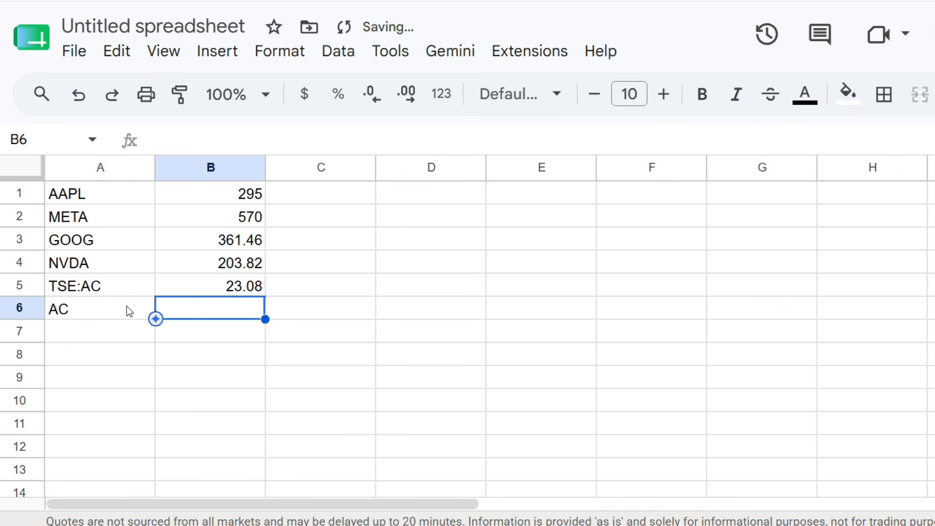
pyautogui.write('=GOOGLEFINANCE(A6,"price")')
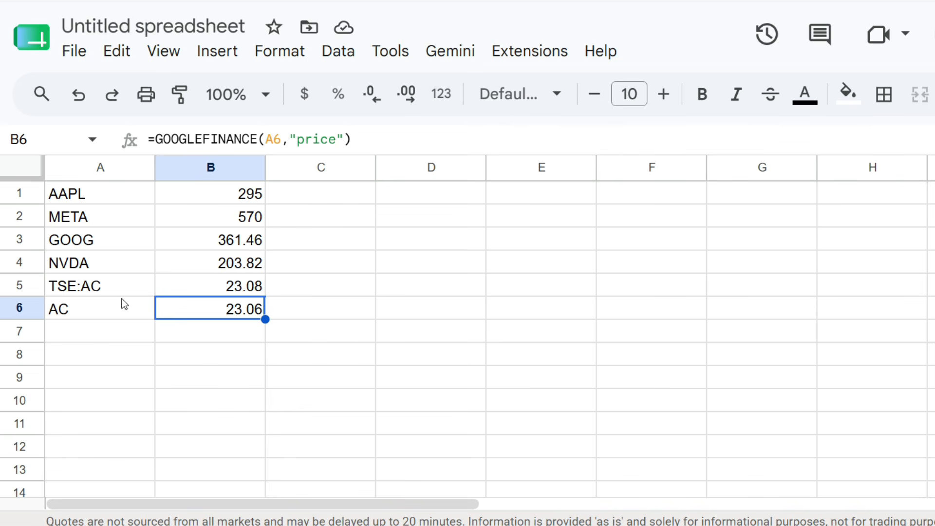
# Replace the ticker in cell A6 with the exchange-qualified ticker LON:AZN
pyautogui.click(122, 303)
pyautogui.press('Delete')
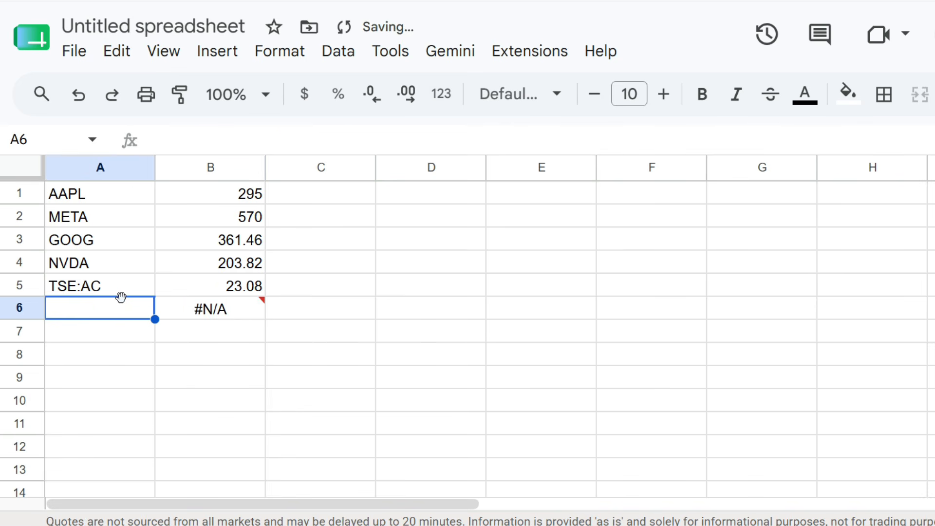
pyautogui.write('L')
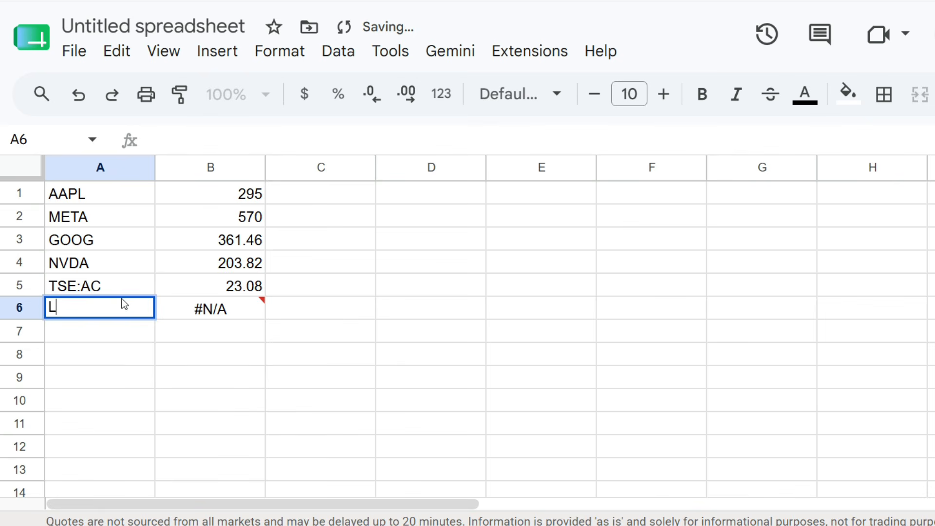
pyautogui.write('ON:AZN')
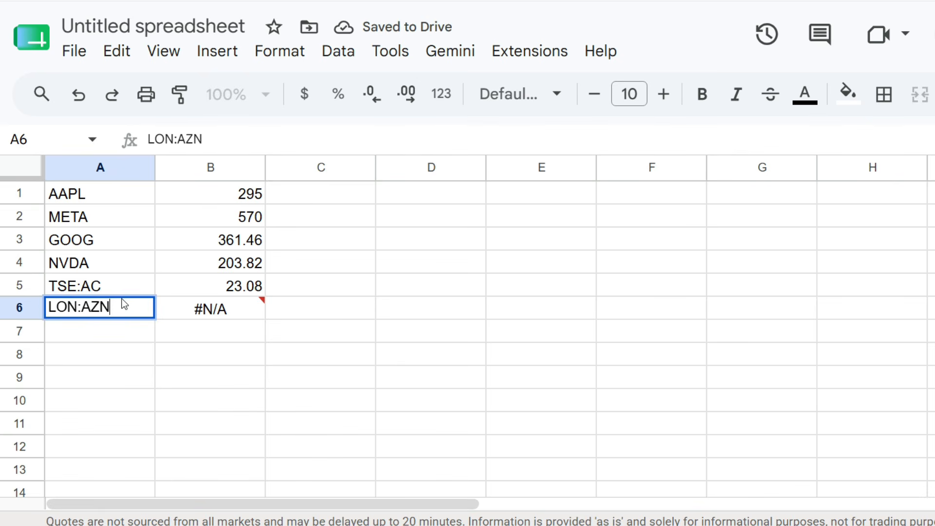
pyautogui.press('Return')
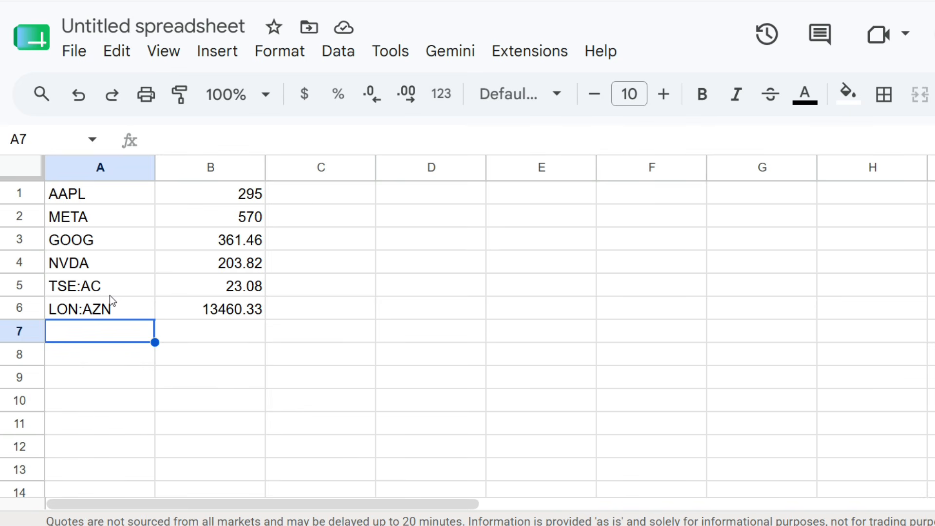
# Select cell B5 to review the price formula for TSE:AC
pyautogui.press('Right')
pyautogui.press('Up')
pyautogui.press('Up')
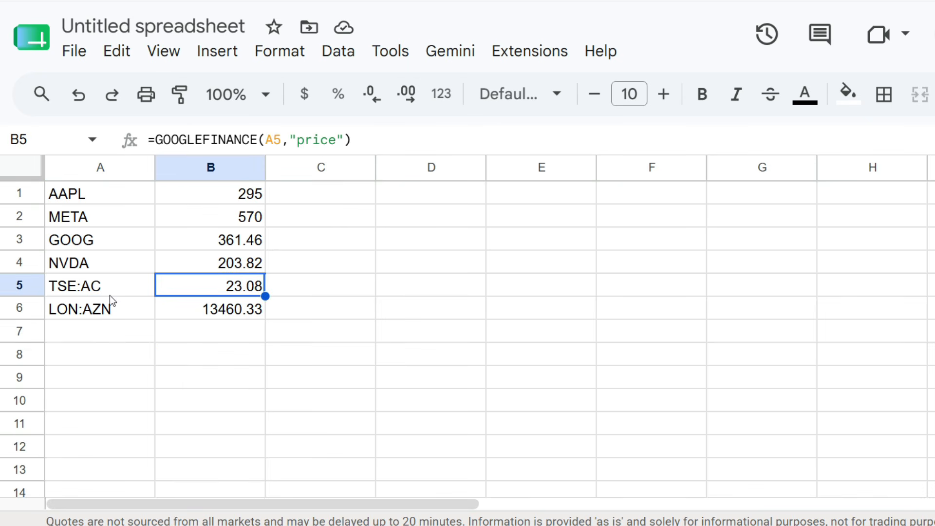